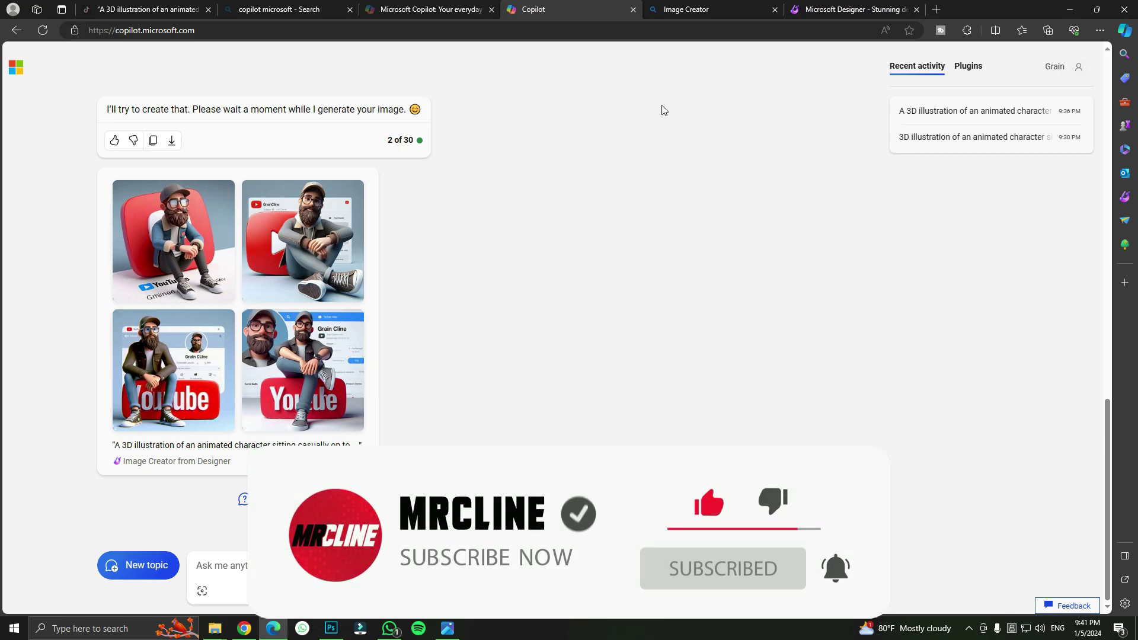
pyautogui.click(278, 9)
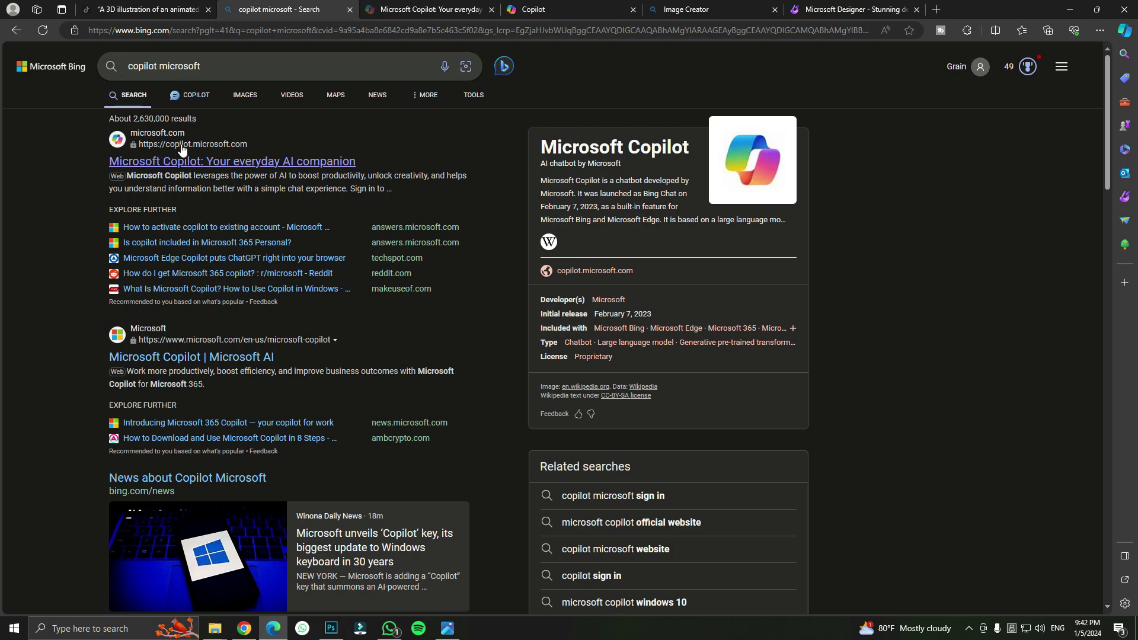
pyautogui.click(241, 157)
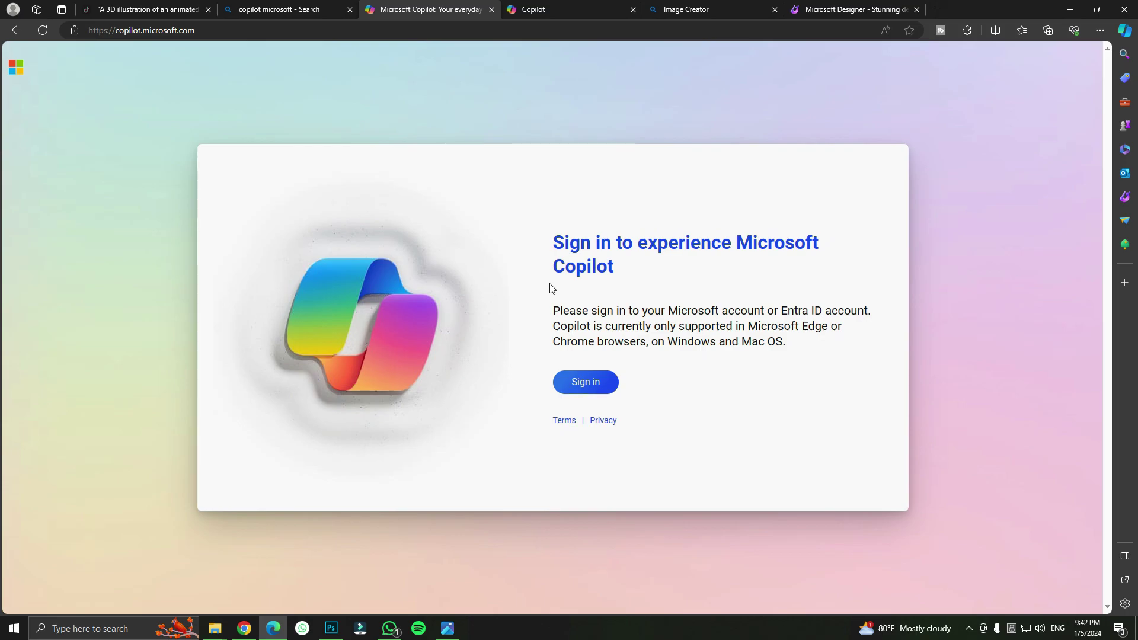
# Step: Return to the Copilot chat and copy the earlier YouTube character prompt
pyautogui.click(543, 6)
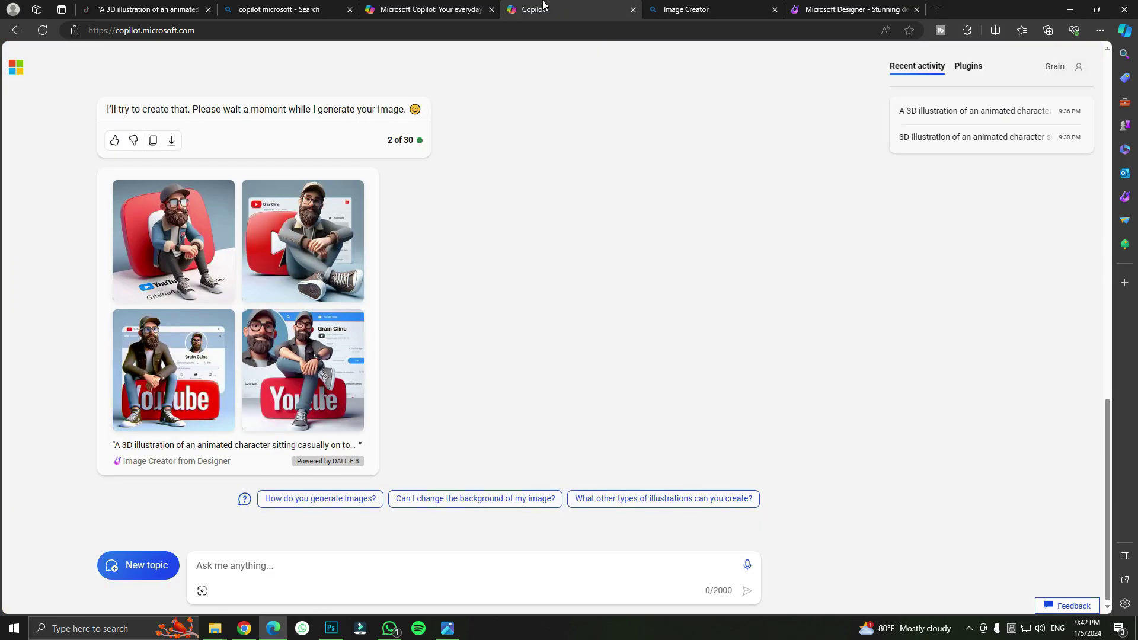
pyautogui.moveTo(1105, 428); pyautogui.dragTo(1095, 67)
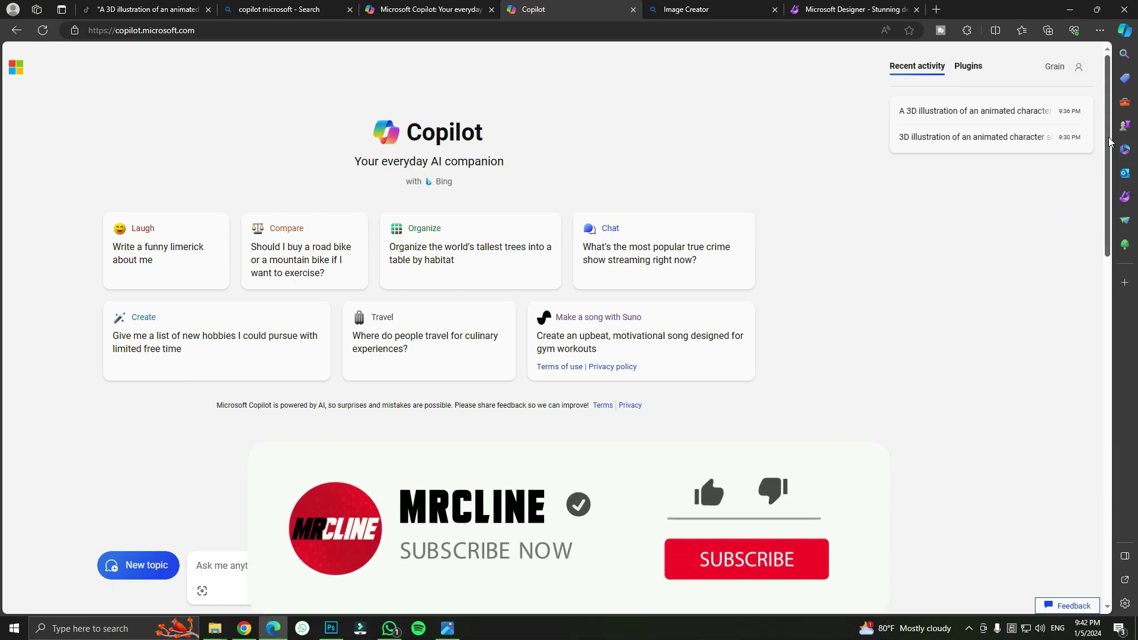
pyautogui.moveTo(1110, 141); pyautogui.dragTo(1099, 470)
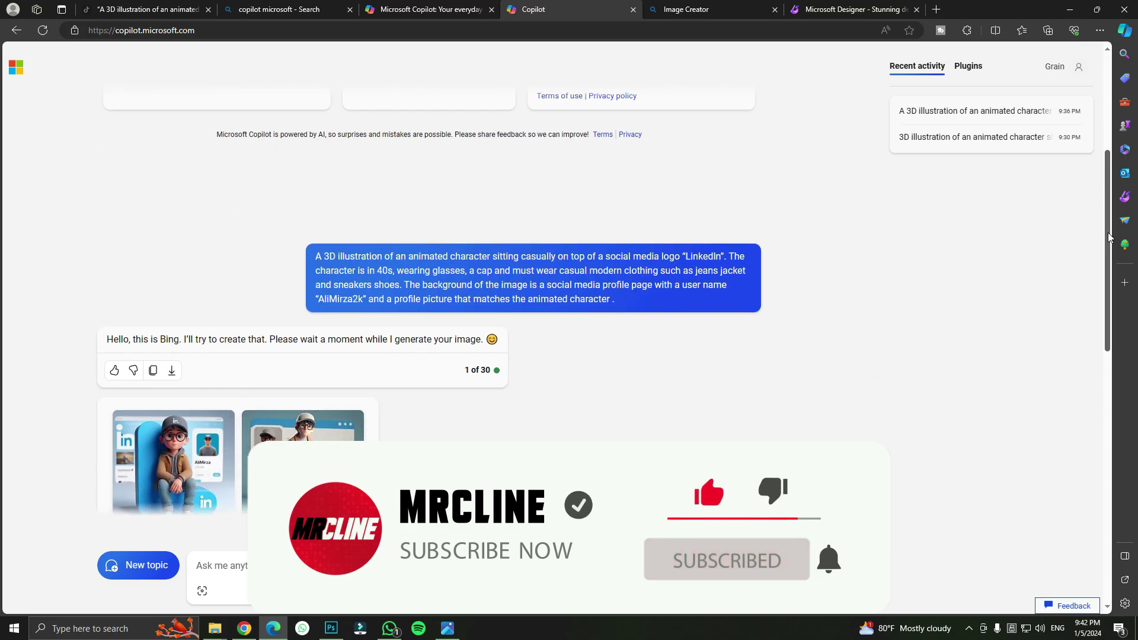
pyautogui.scroll(-1, 1100, 470)
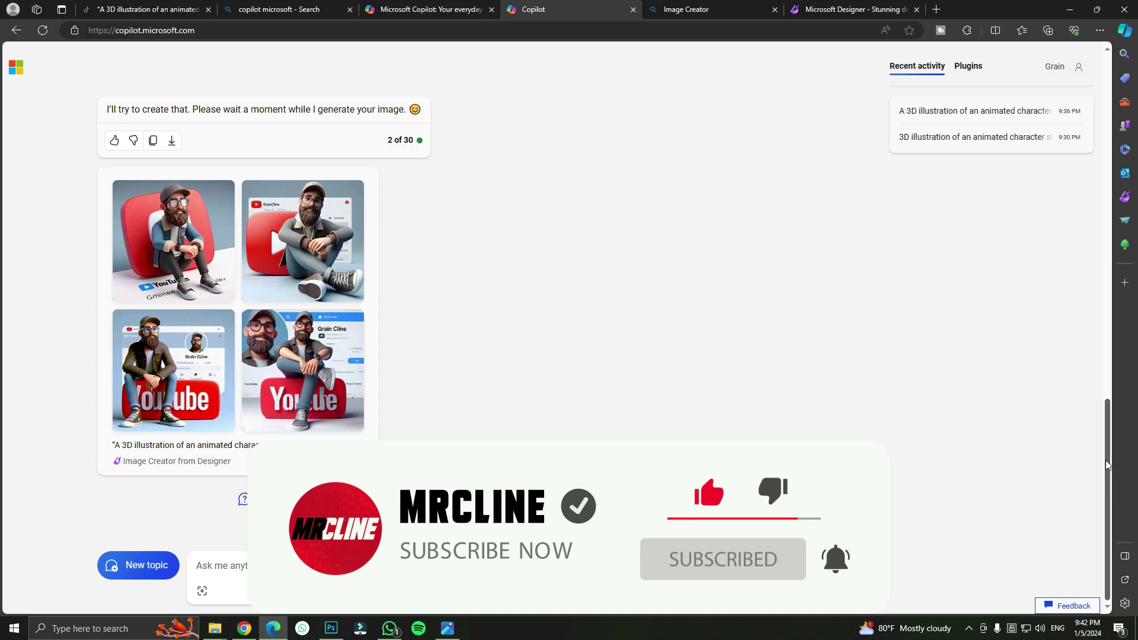
pyautogui.scroll(3, 851, 348)
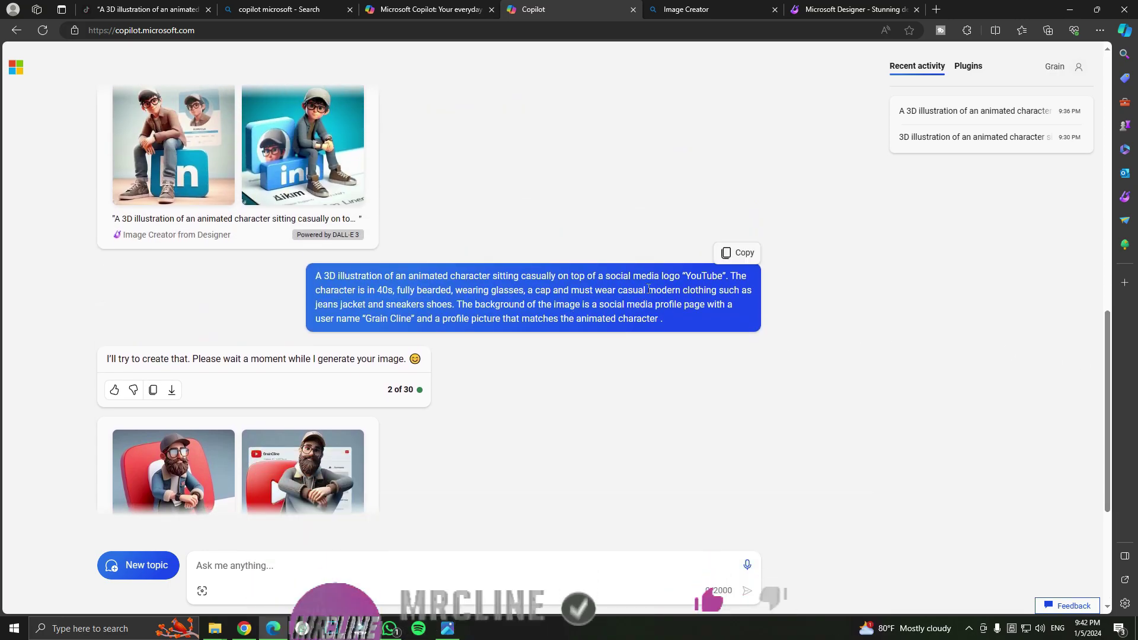
pyautogui.click(738, 252)
pyautogui.scroll(-3, 1119, 339)
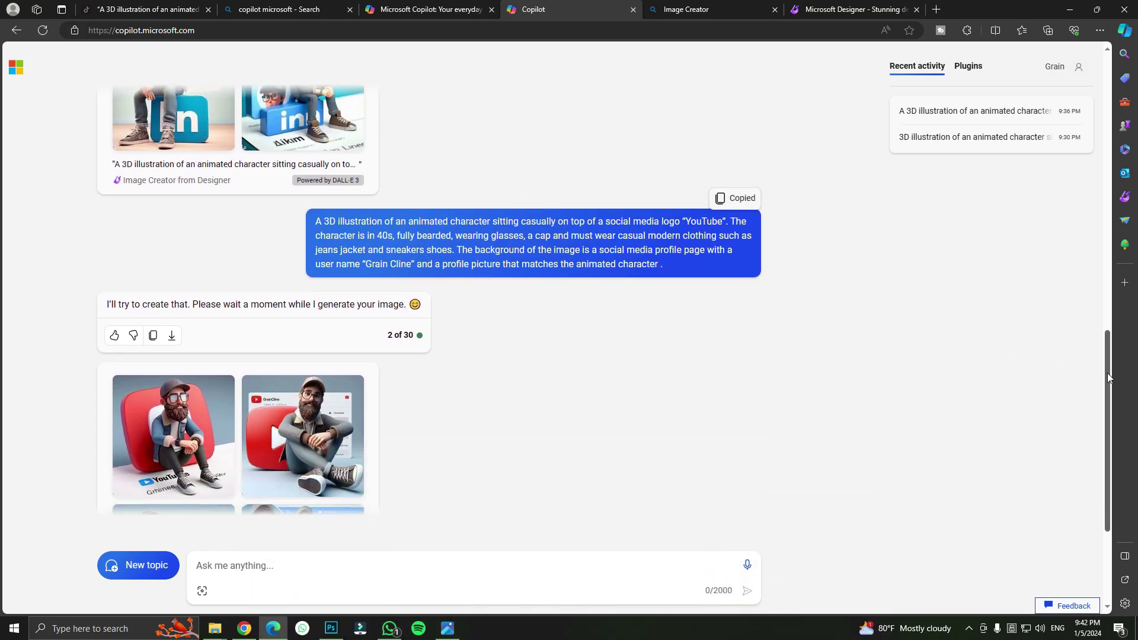
# Step: Paste the copied prompt into the message box and start replacing 'YouTube' with 'Facebook'
pyautogui.click(338, 560)
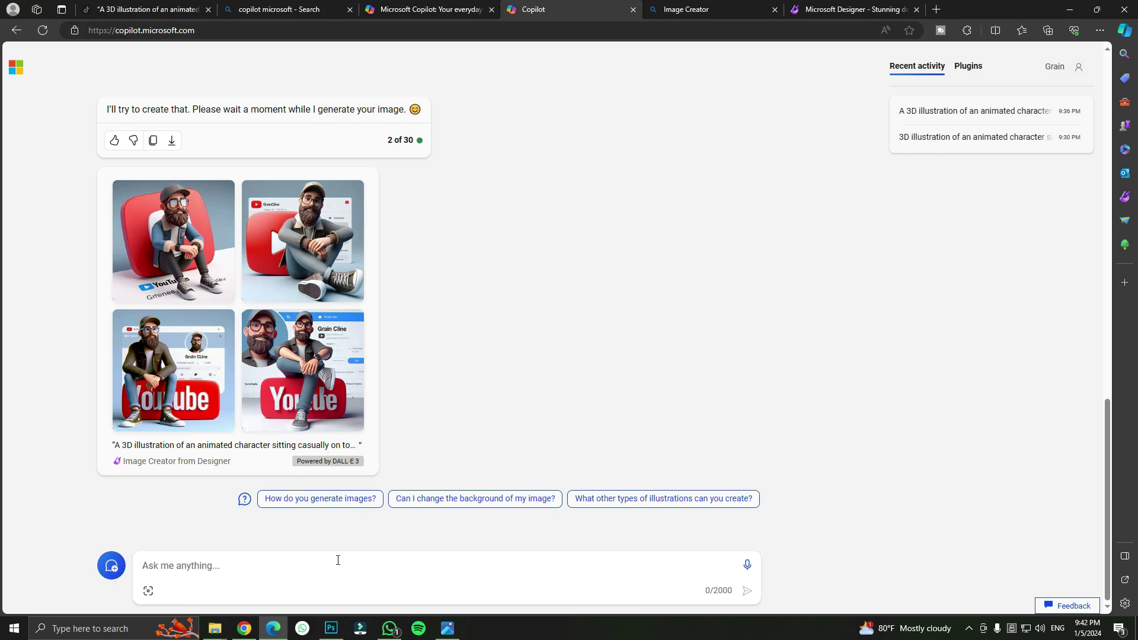
pyautogui.hotkey('ctrl', 'v')
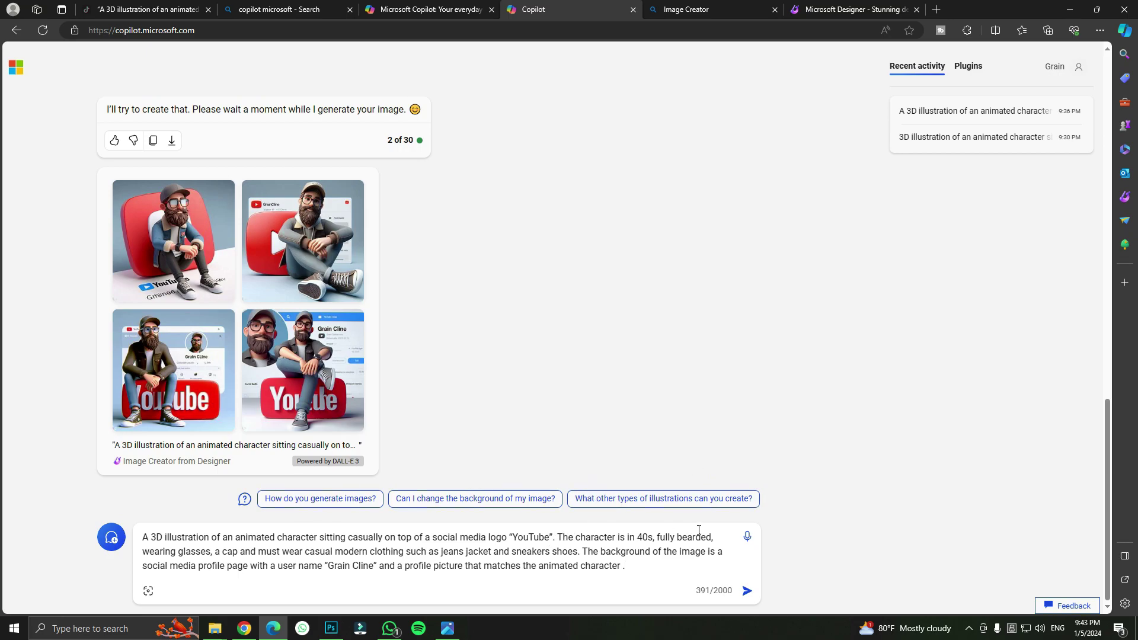
pyautogui.press('BackSpace')
pyautogui.press('BackSpace')
pyautogui.press('BackSpace')
pyautogui.press('BackSpace')
pyautogui.press('BackSpace')
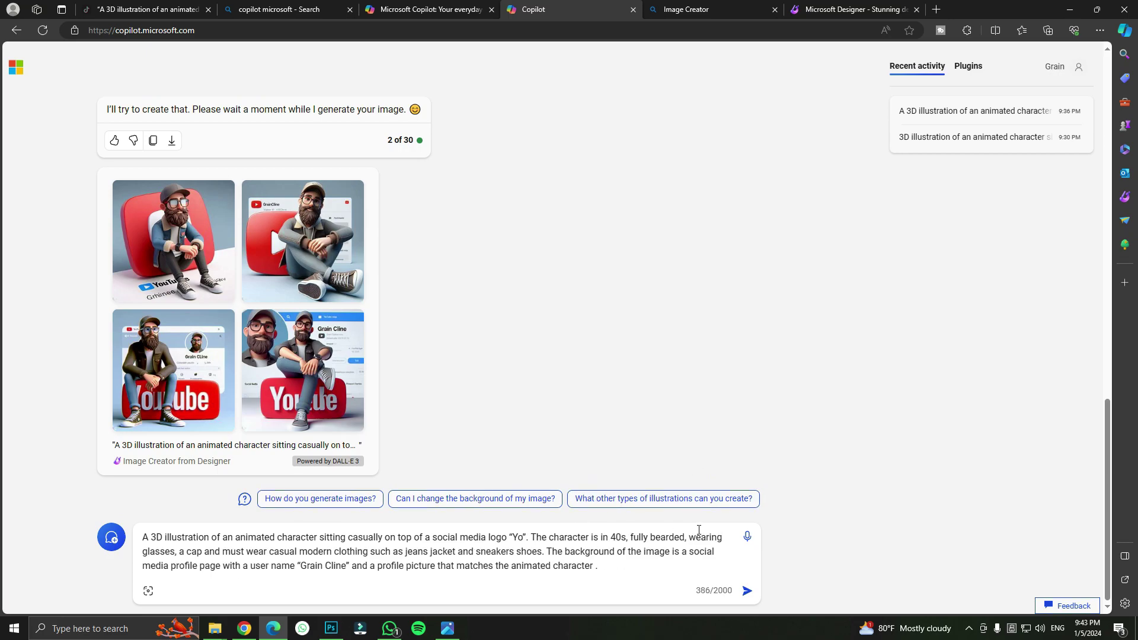
pyautogui.press('BackSpace')
pyautogui.press('BackSpace')
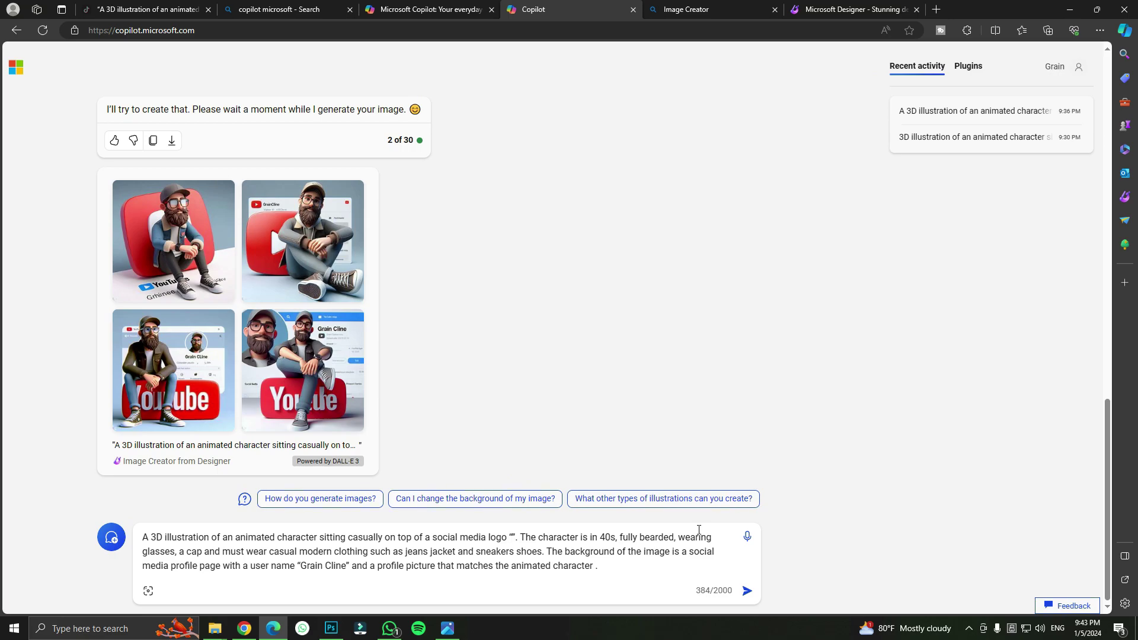
pyautogui.write('Face')
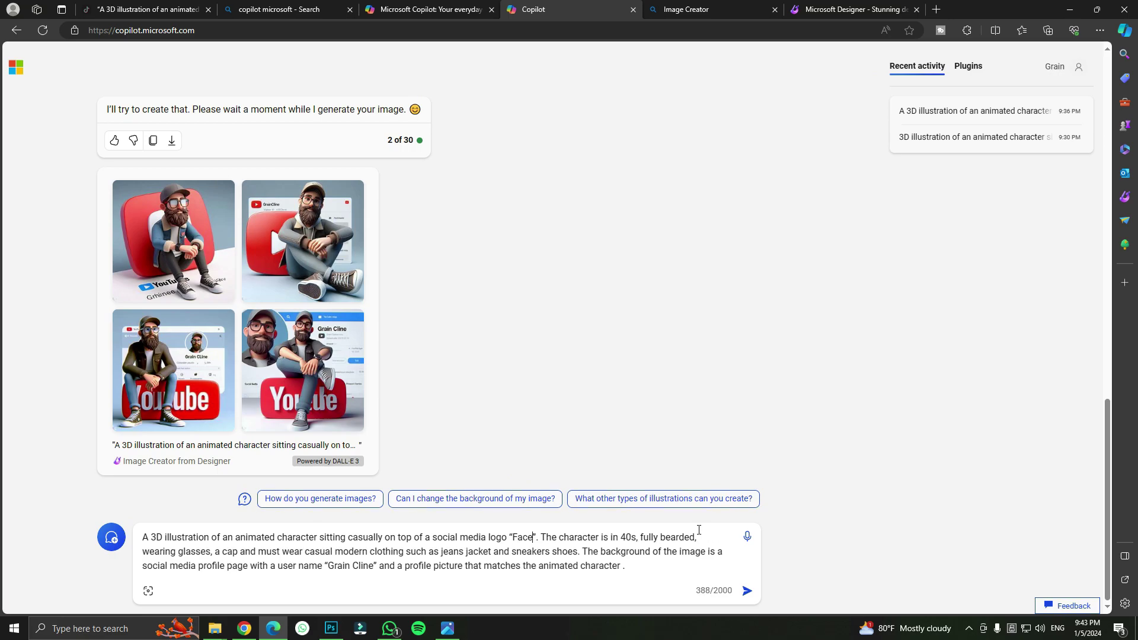
pyautogui.write('book')
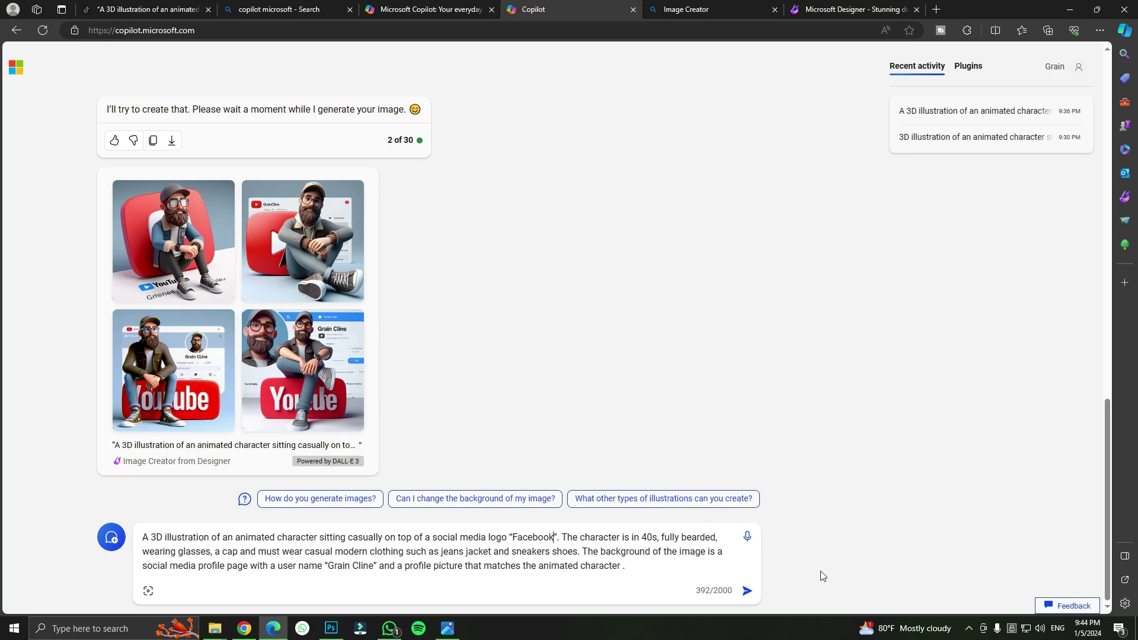
# Step: Submit the Facebook version of the bearded-character prompt to generate four images
pyautogui.click(747, 591)
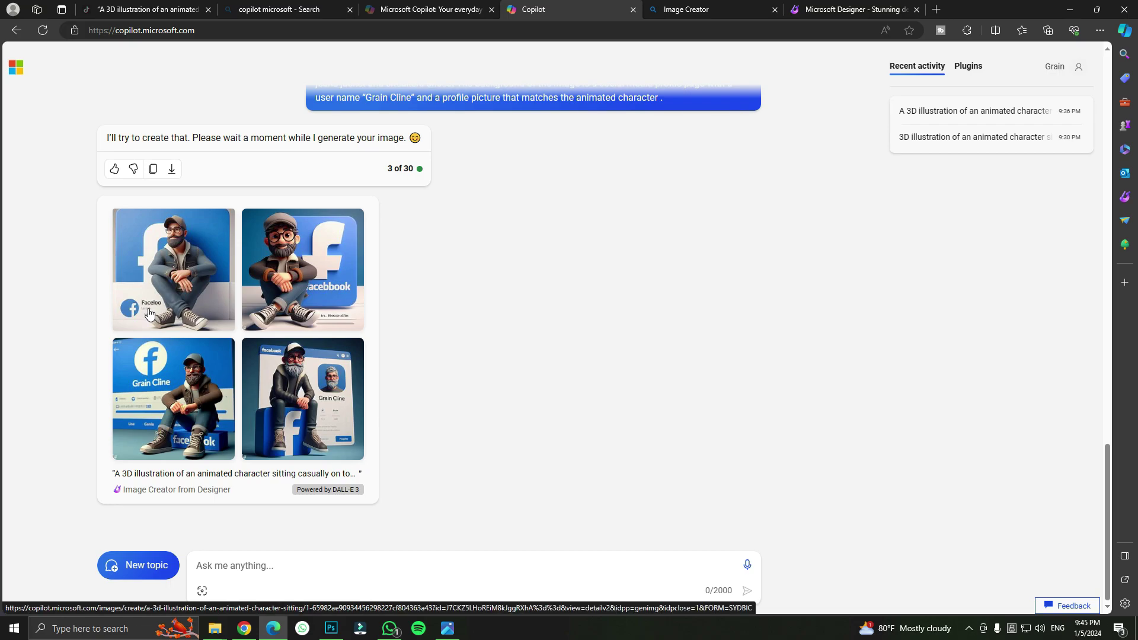
# Step: Open the Facebook images in Image Creator and download the character-on-block image as a JPEG
pyautogui.click(152, 312)
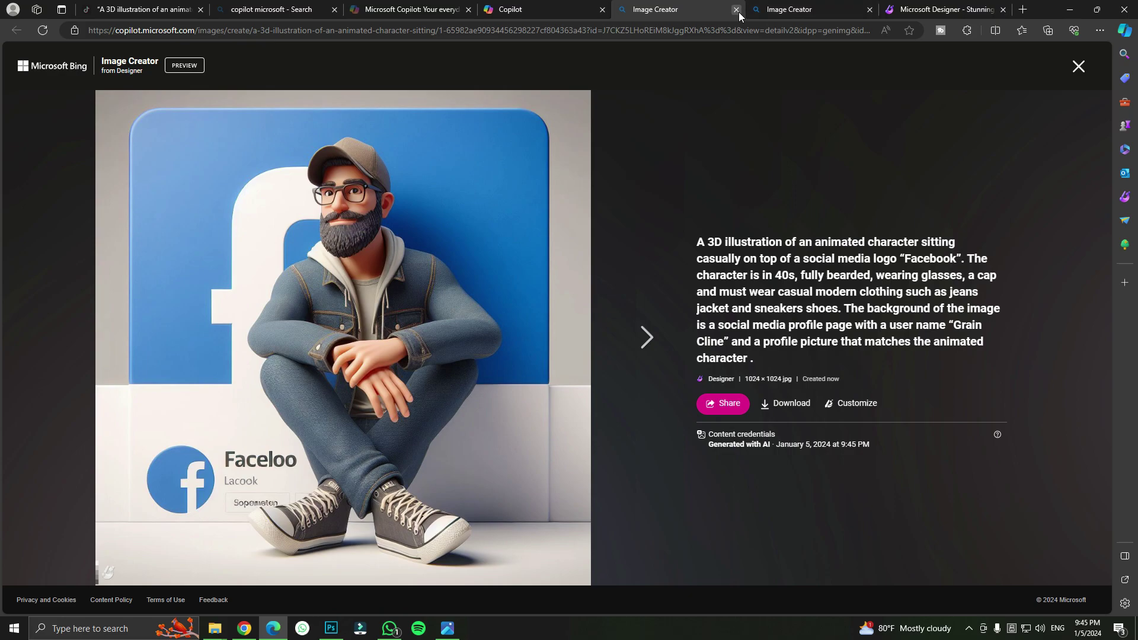
pyautogui.middleClick(765, 16)
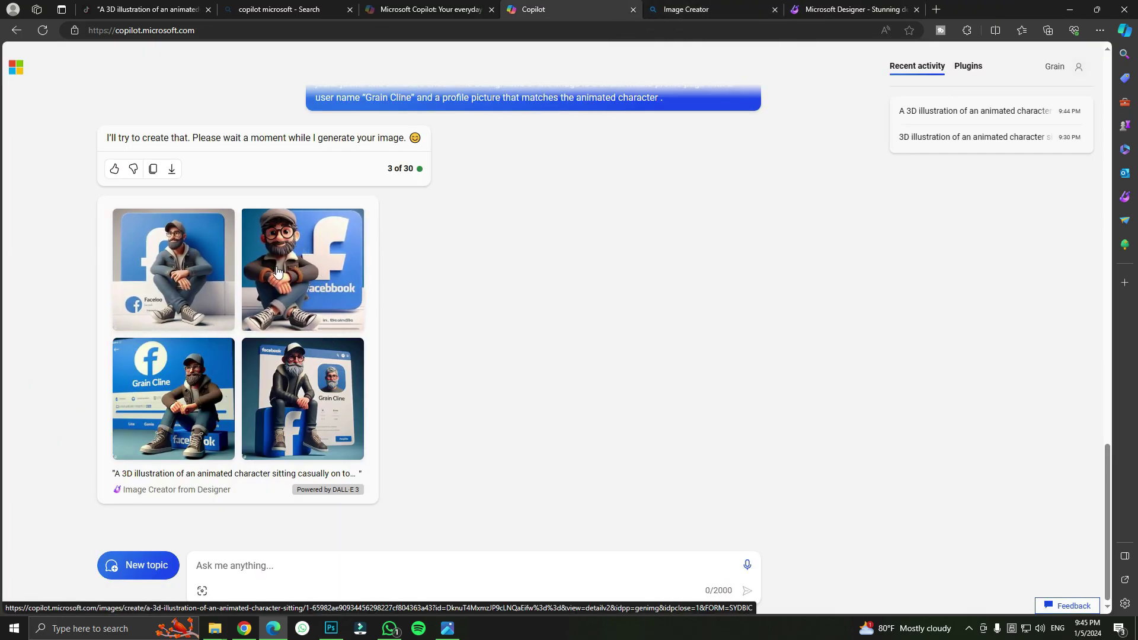
pyautogui.click(197, 380)
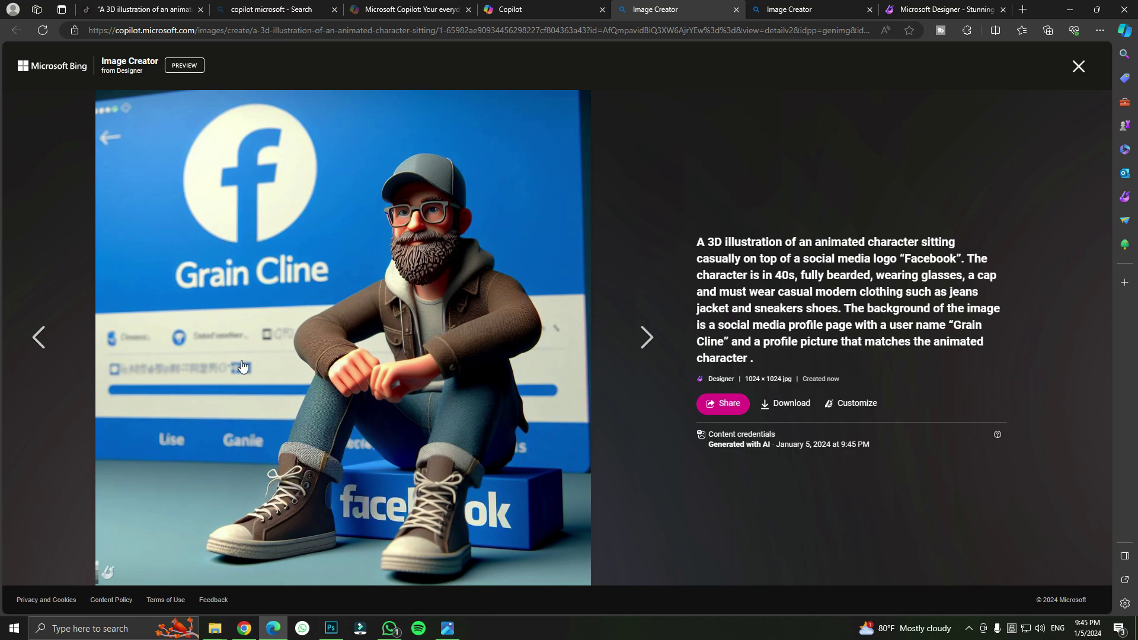
pyautogui.click(736, 10)
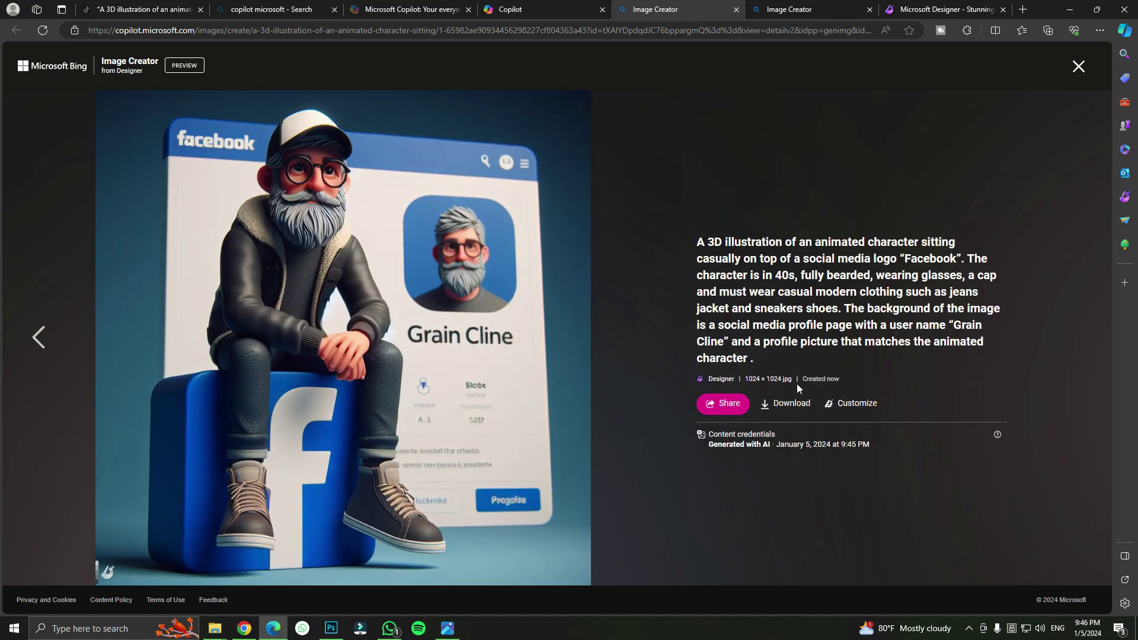
pyautogui.click(781, 402)
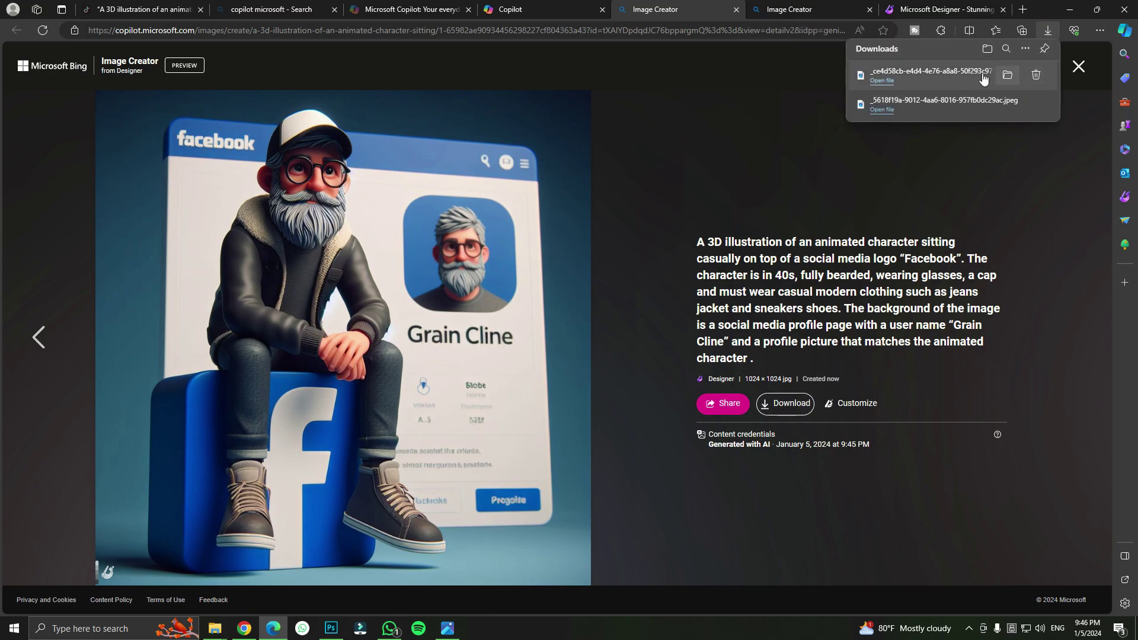
pyautogui.click(883, 79)
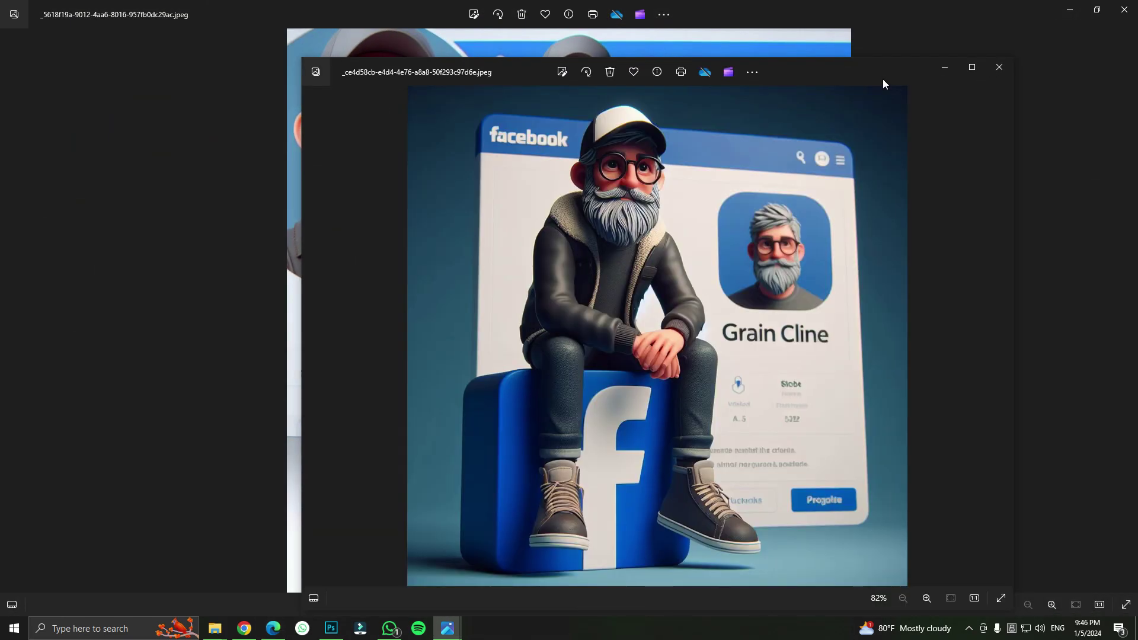
pyautogui.click(964, 69)
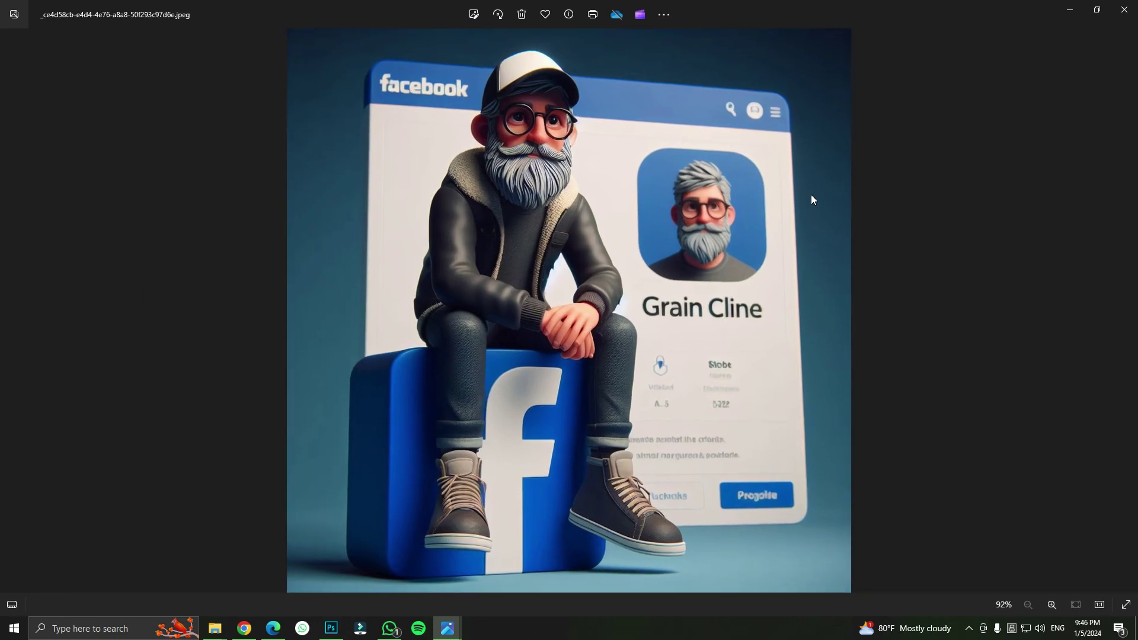
pyautogui.scroll(3, 549, 167)
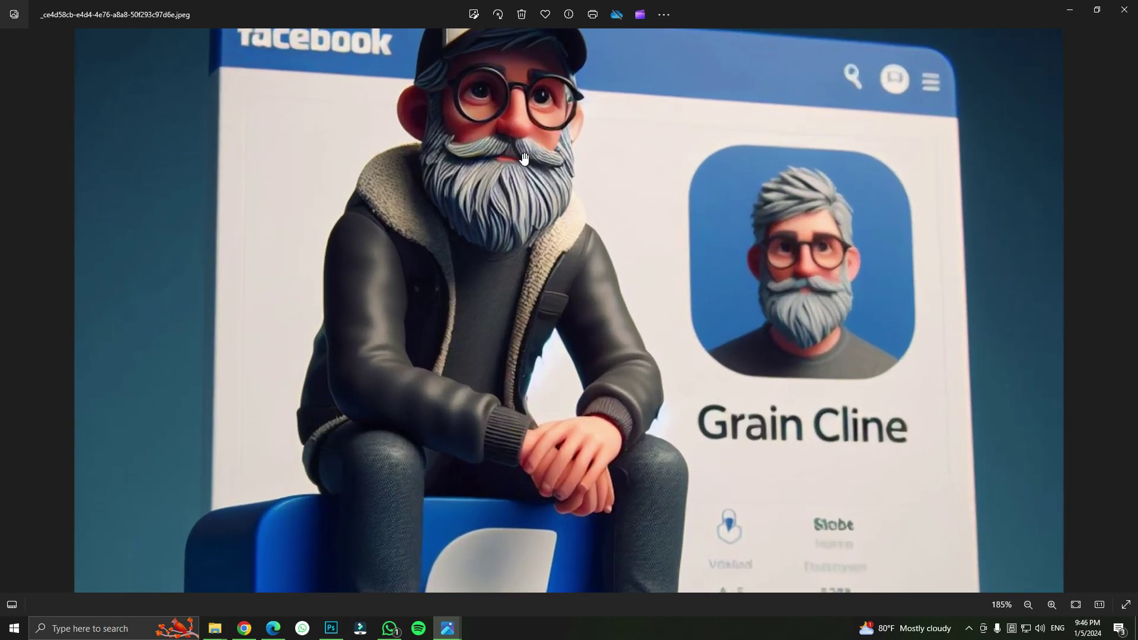
pyautogui.scroll(2, 528, 178)
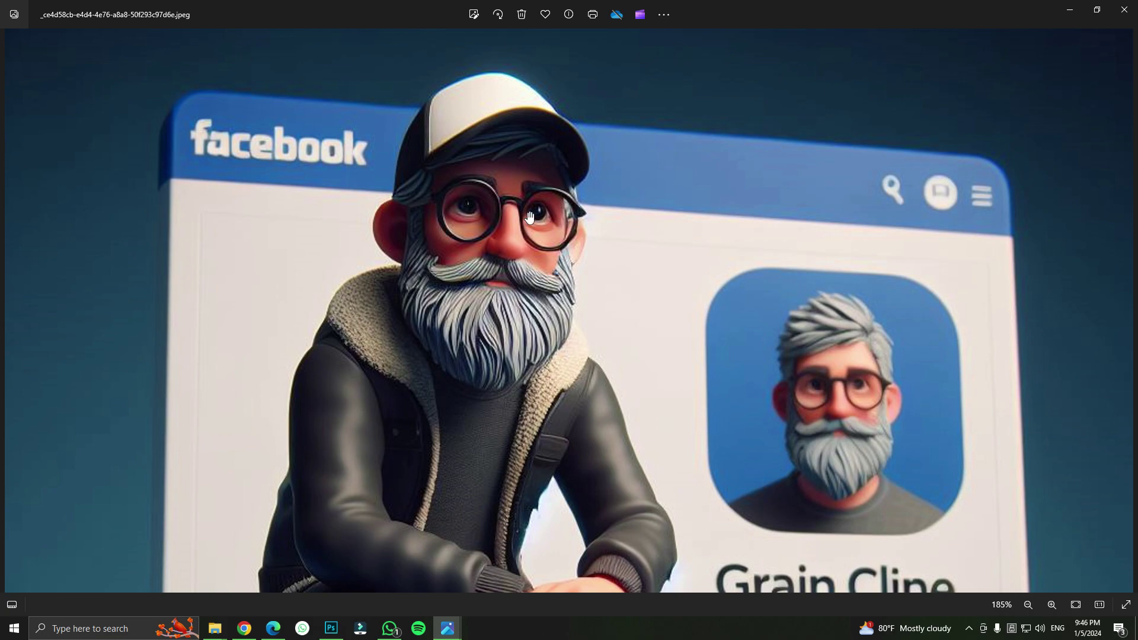
pyautogui.click(1051, 604)
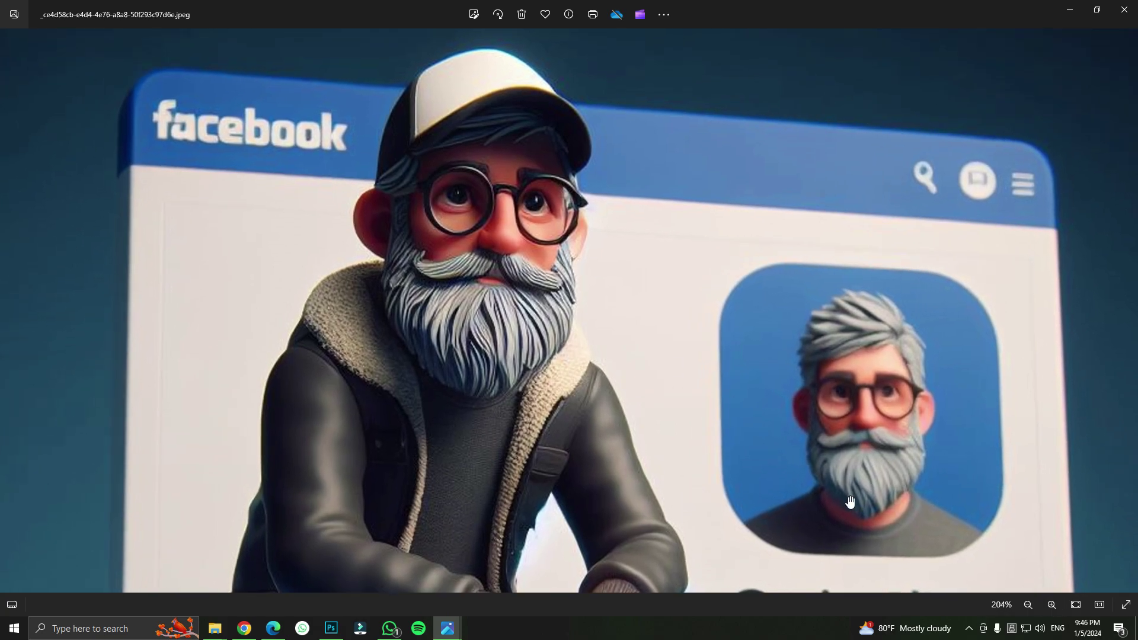
pyautogui.click(1052, 605)
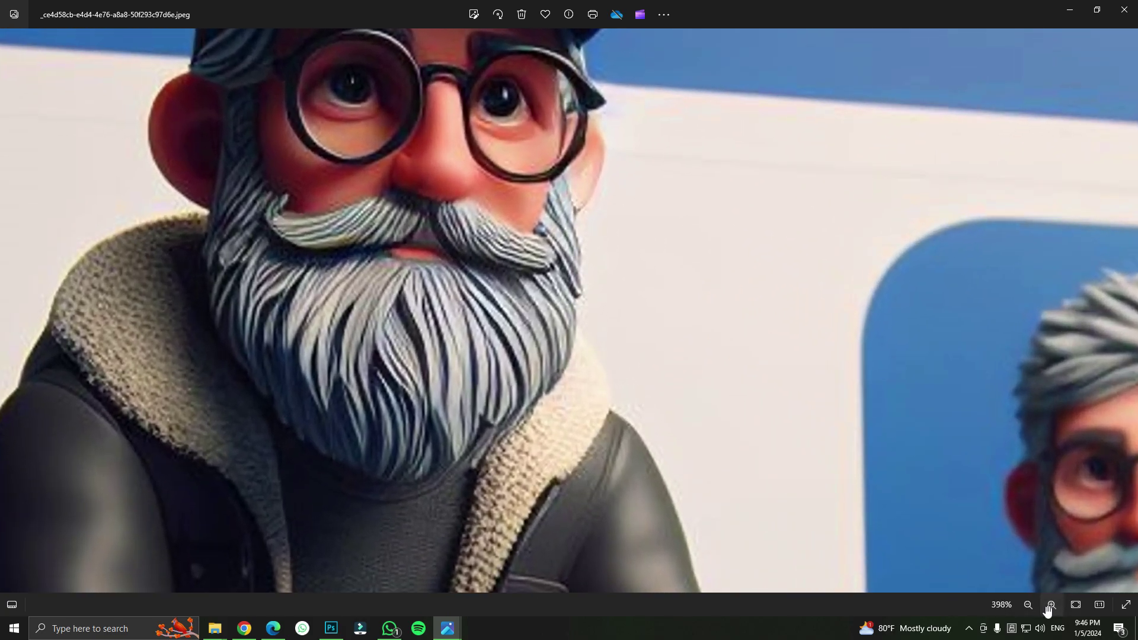
pyautogui.moveTo(550, 143); pyautogui.dragTo(554, 281)
pyautogui.doubleClick(558, 274)
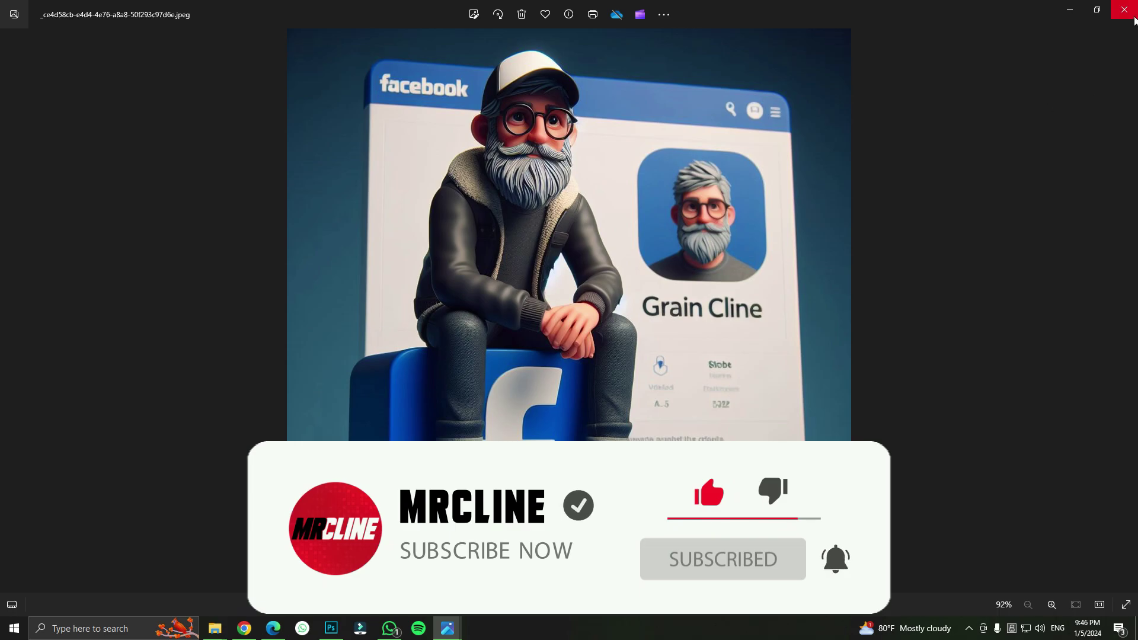
pyautogui.press('Right')
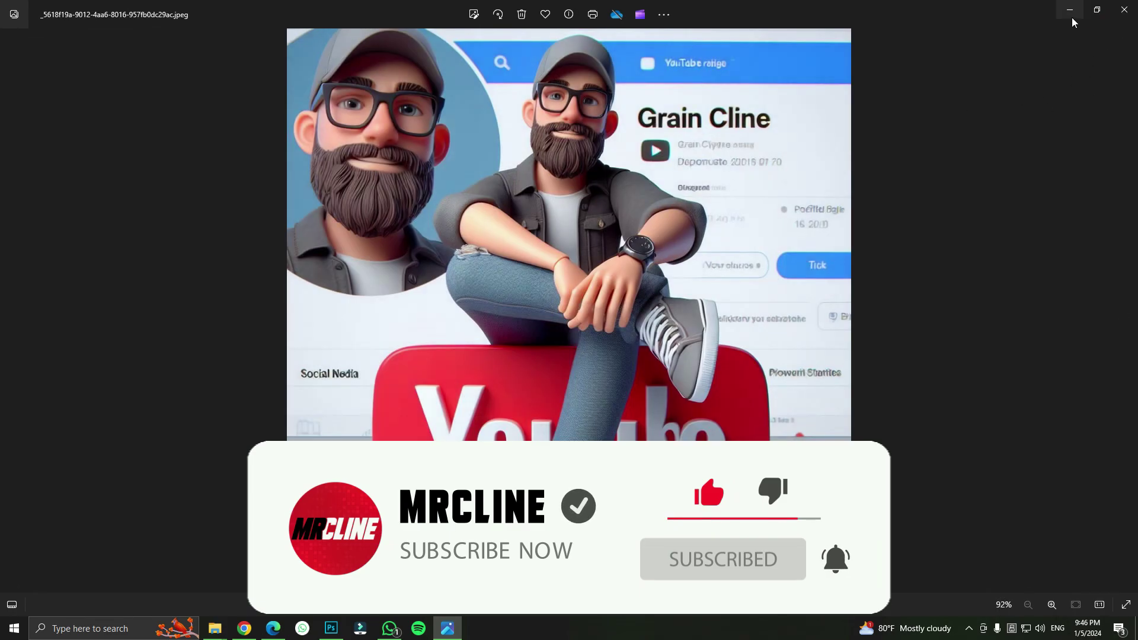
pyautogui.click(1070, 10)
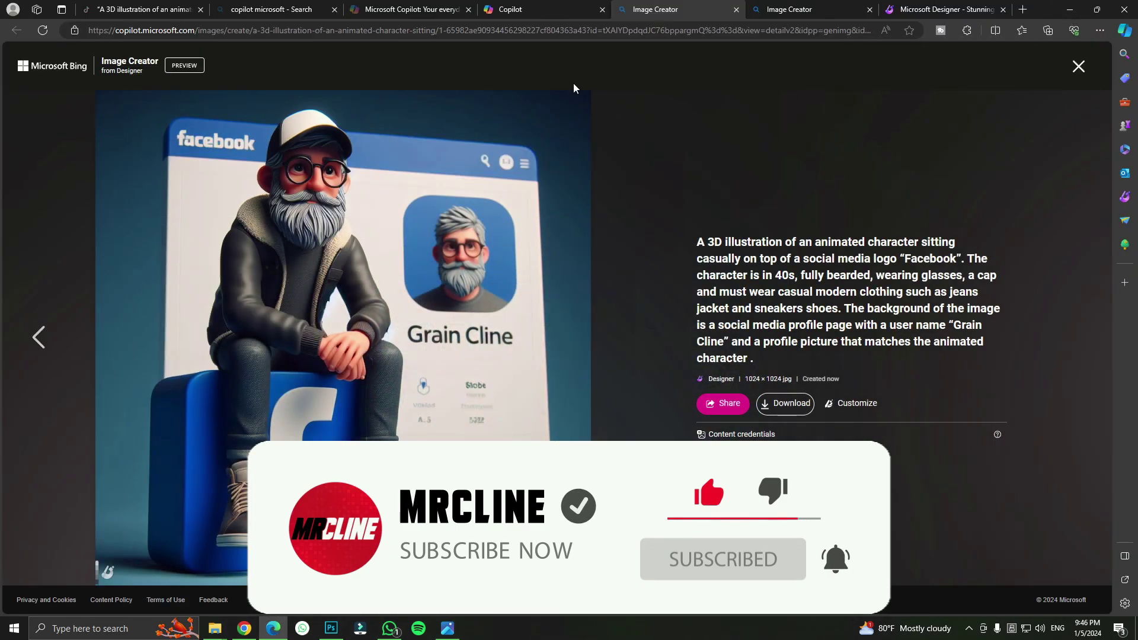
# Step: Switch back to the Copilot chat to review the four Facebook-logo images
pyautogui.click(543, 16)
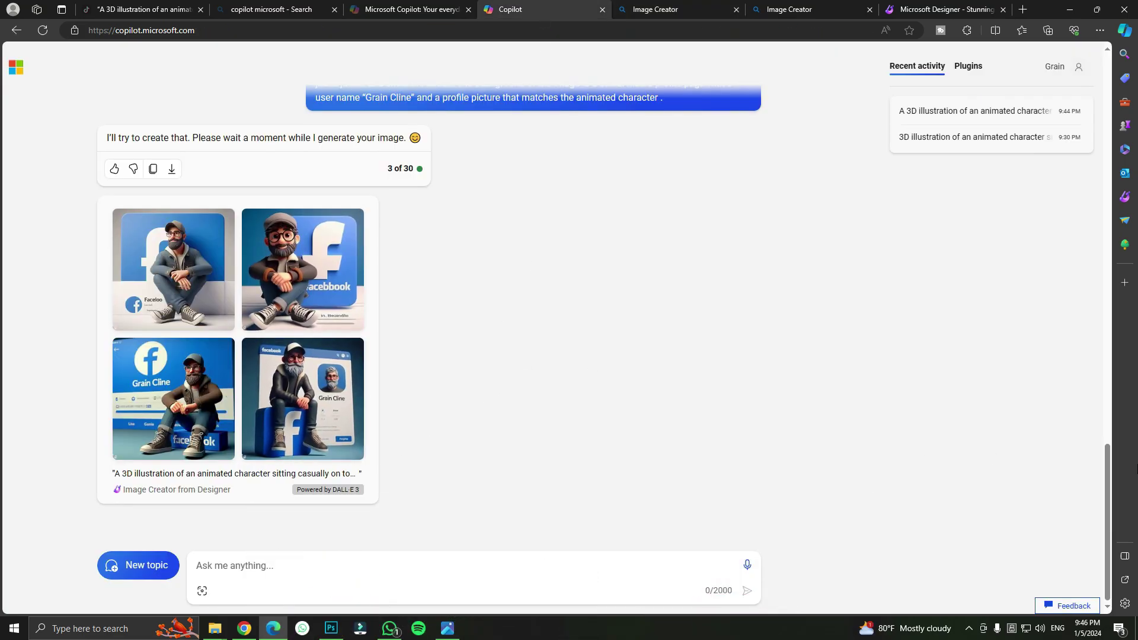
pyautogui.scroll(5, 218, 369)
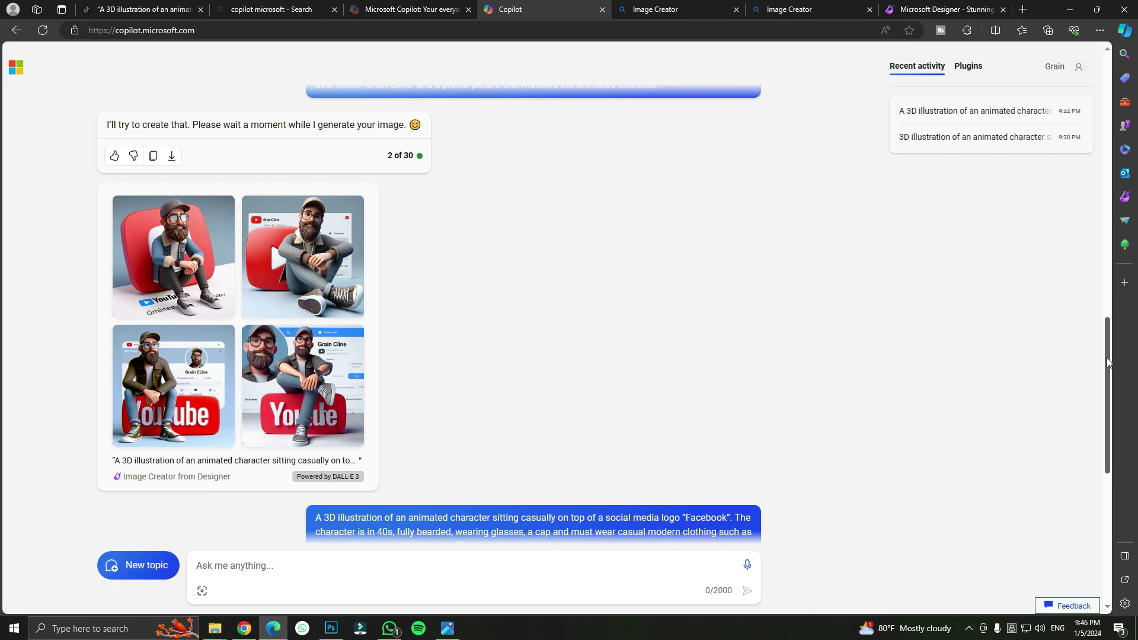
pyautogui.moveTo(1108, 363); pyautogui.dragTo(1116, 444)
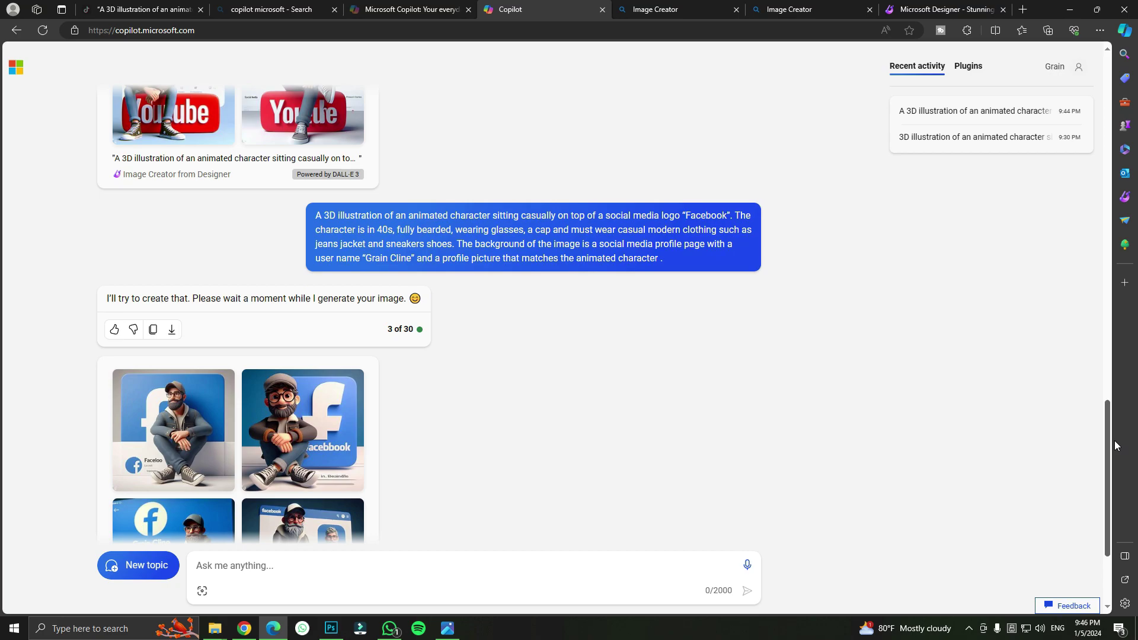
pyautogui.moveTo(1117, 444); pyautogui.dragTo(1122, 510)
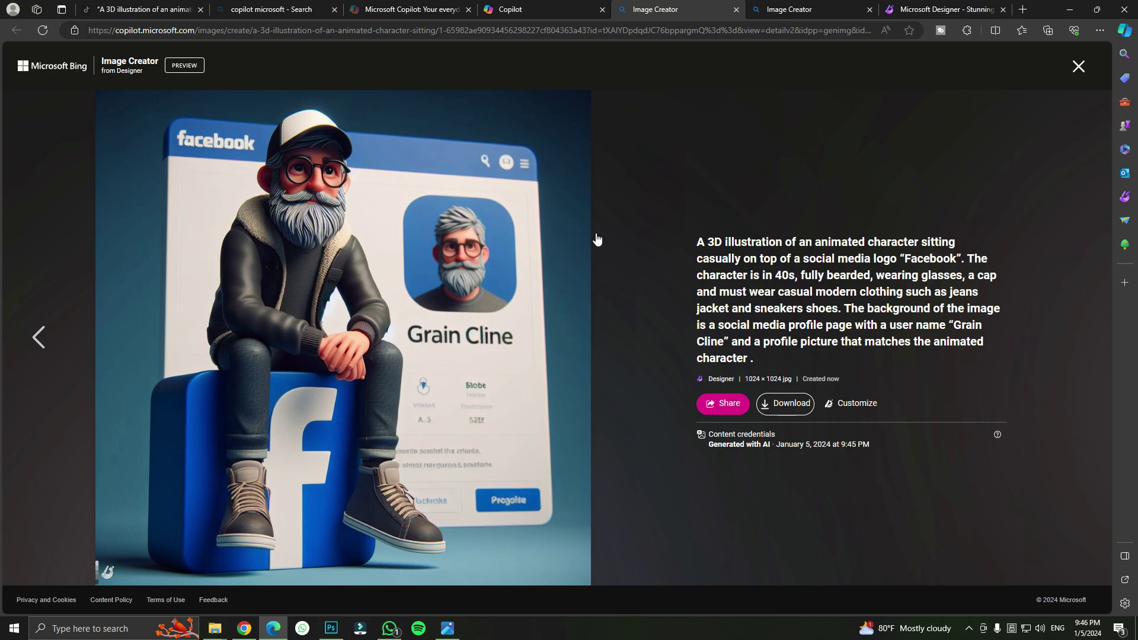
# Step: Bring up the YouTube character image tab and send it to Designer via Customize
pyautogui.click(814, 9)
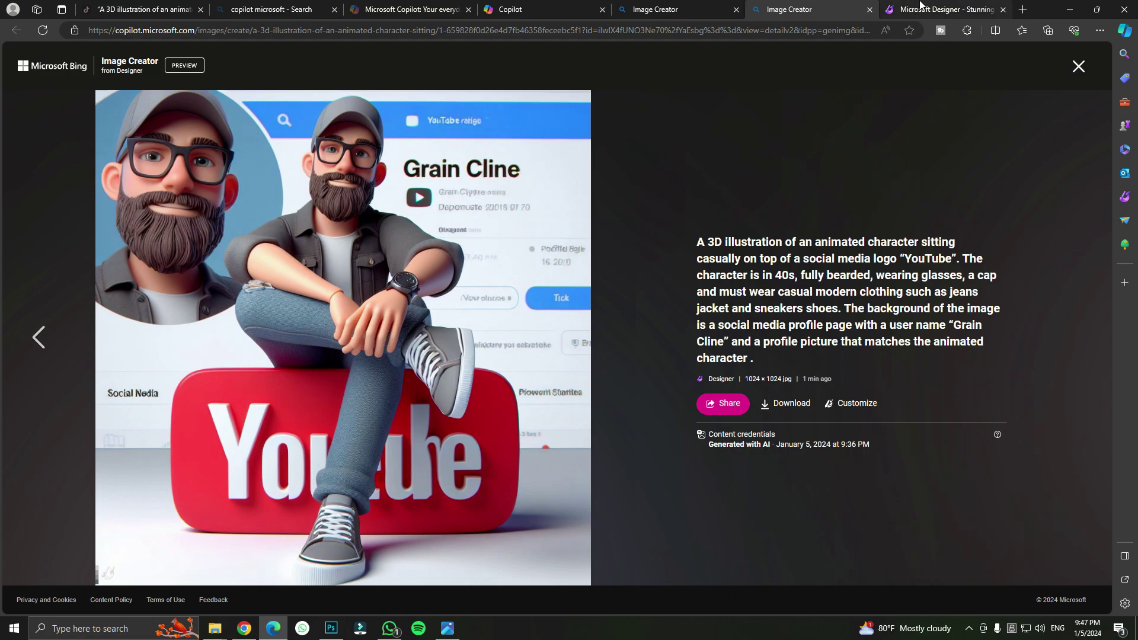
pyautogui.click(856, 404)
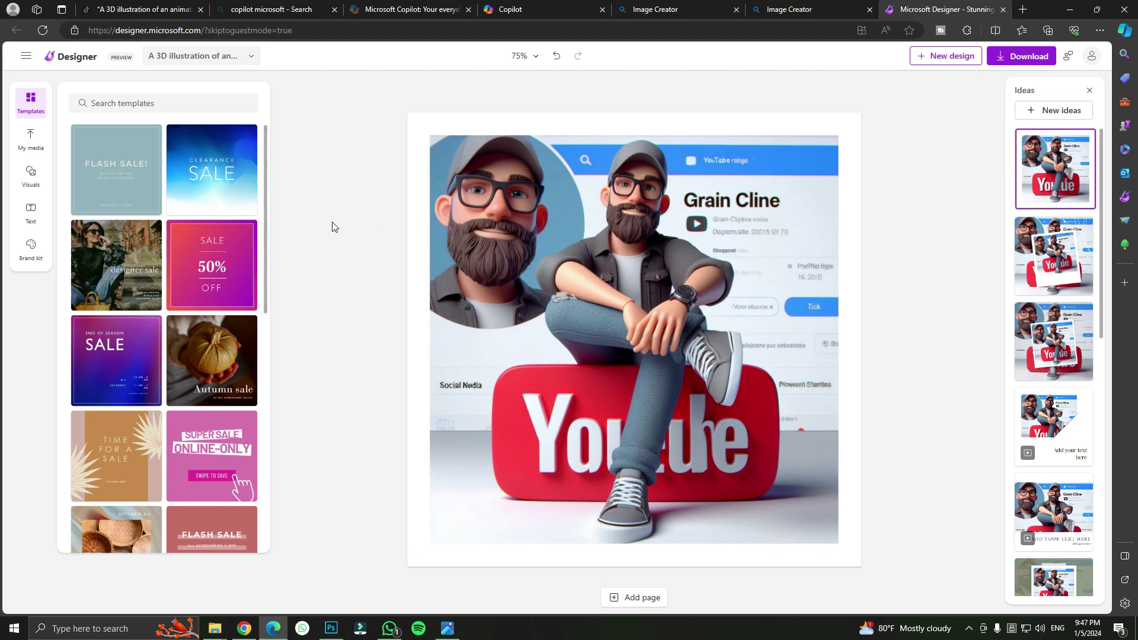
# Step: Try several layout ideas, then apply the brown framed layout with the circular text badge
pyautogui.click(1072, 256)
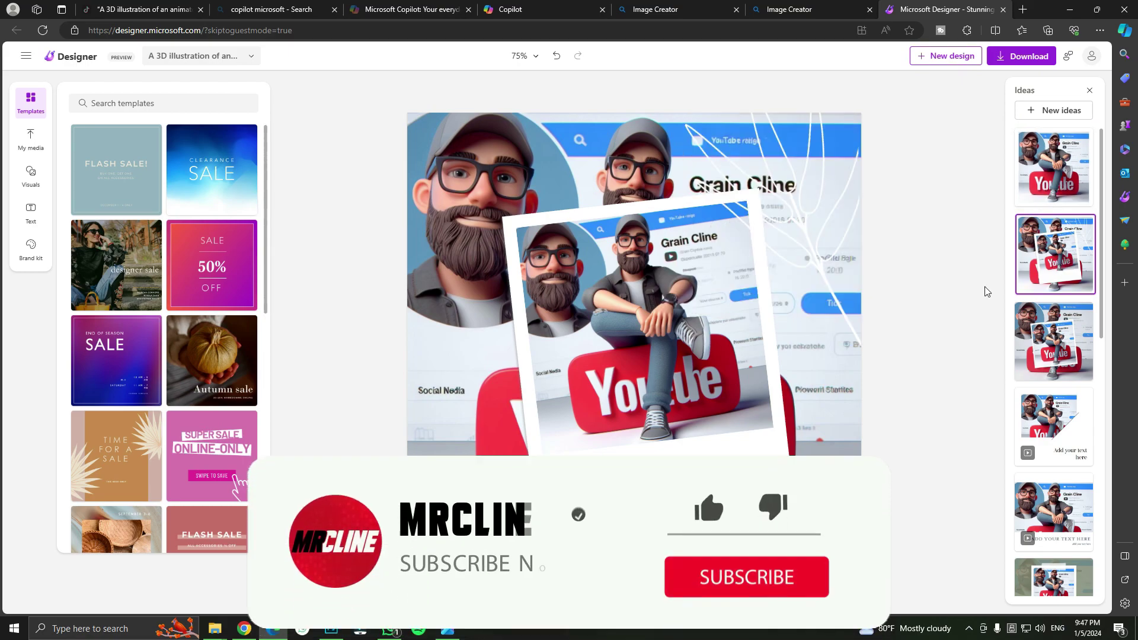
pyautogui.click(1074, 344)
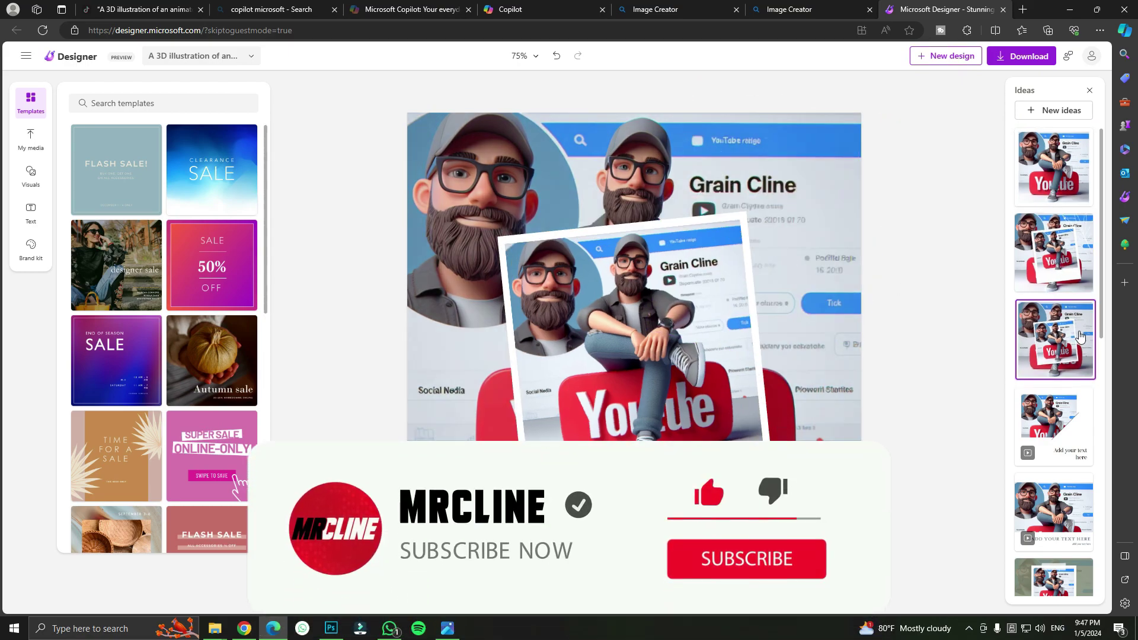
pyautogui.scroll(-2, 1068, 222)
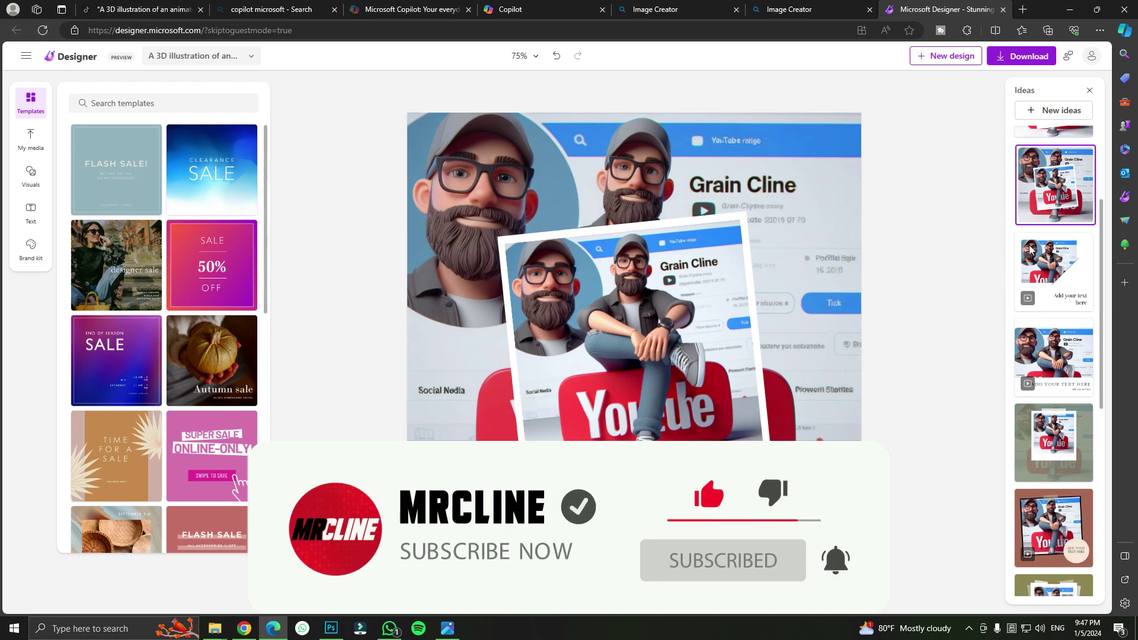
pyautogui.click(1055, 272)
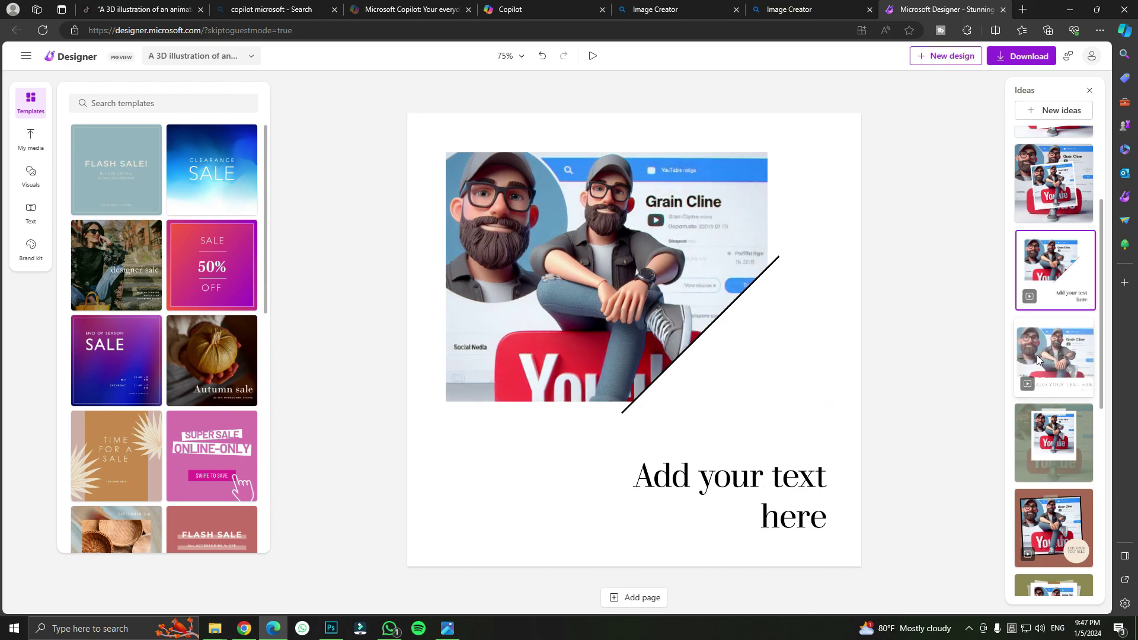
pyautogui.click(1029, 387)
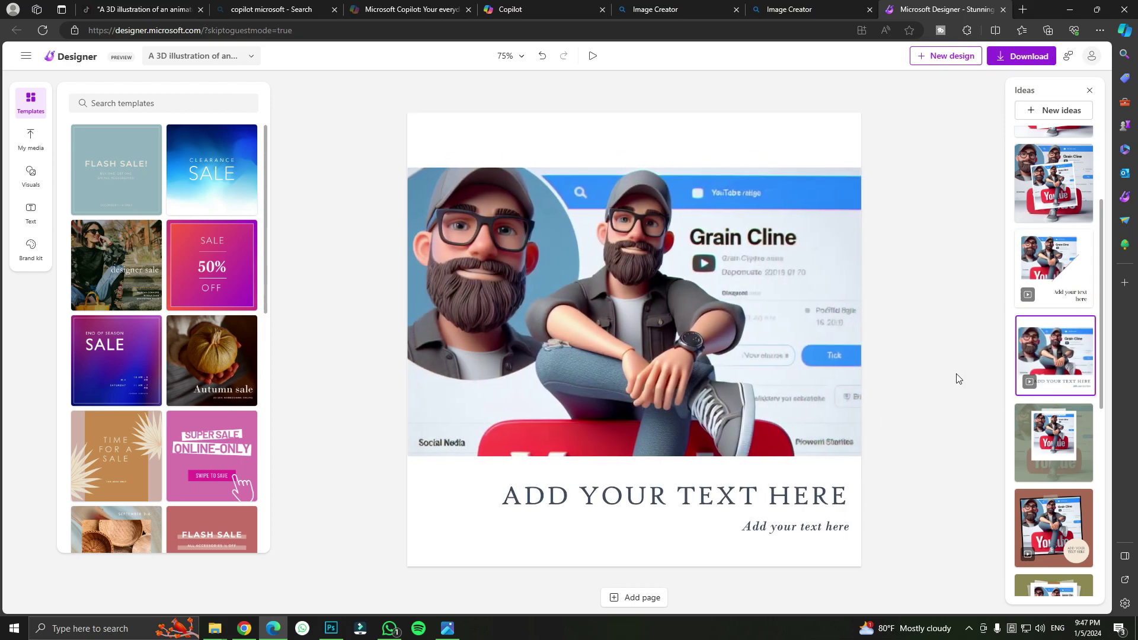
pyautogui.scroll(-1, 1102, 306)
pyautogui.scroll(-2, 1101, 306)
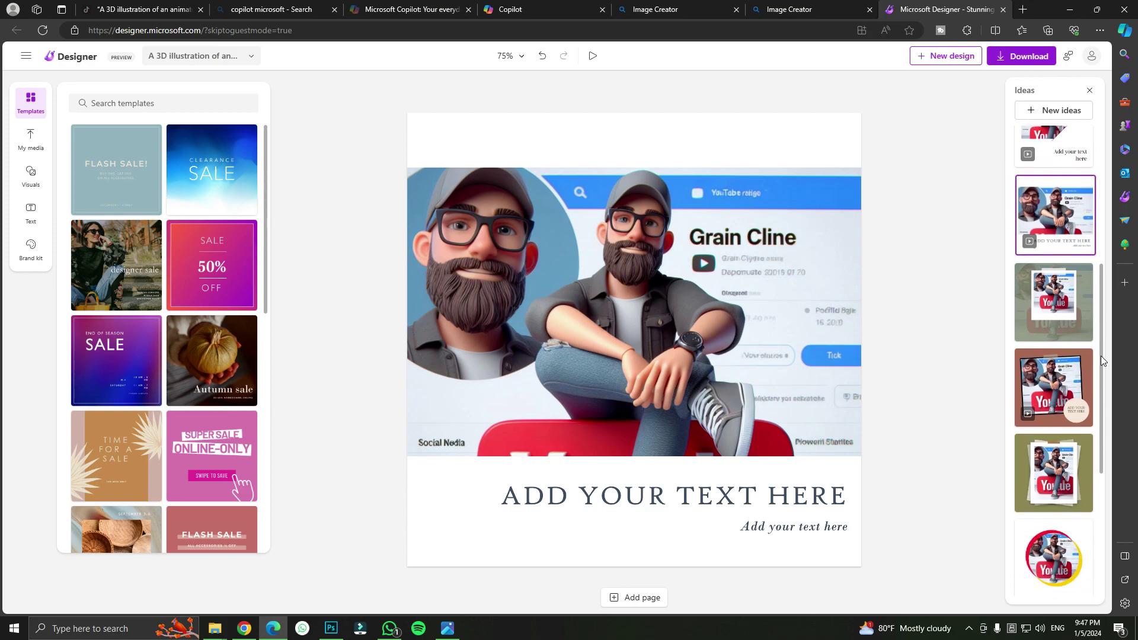
pyautogui.click(1066, 357)
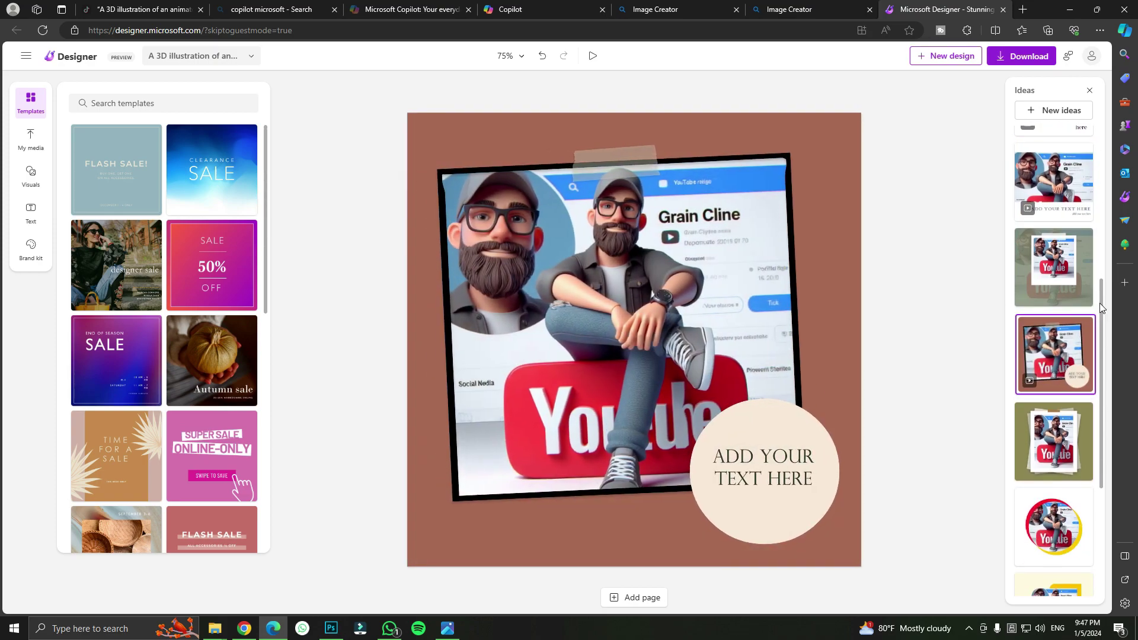
pyautogui.moveTo(1101, 306); pyautogui.dragTo(1102, 414)
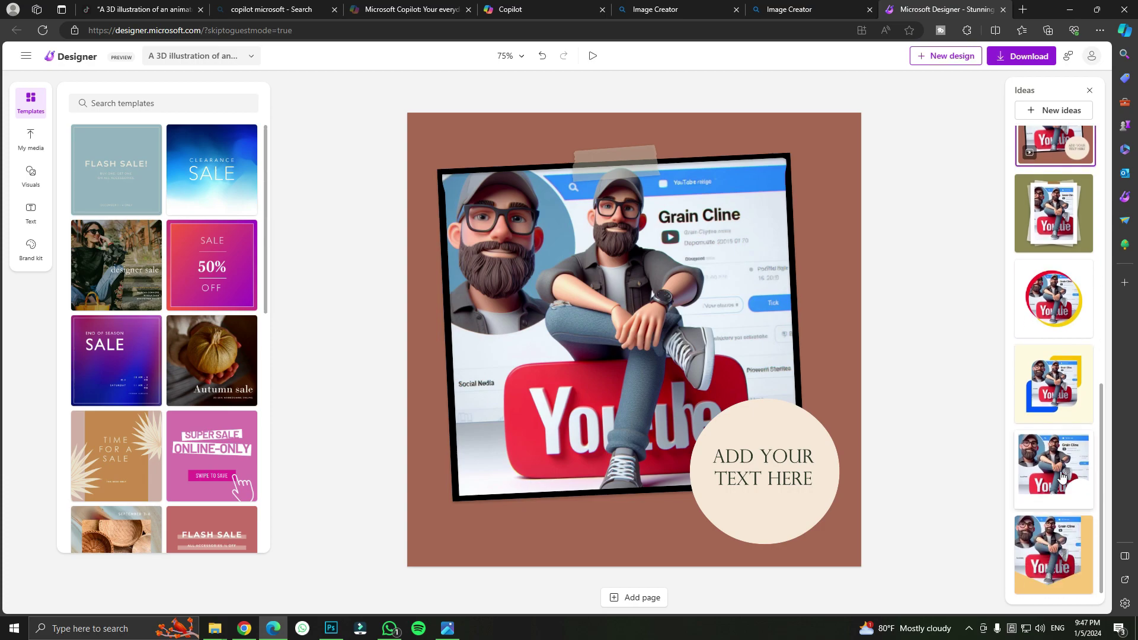
# Step: Apply the white-background idea, browse My media, Visuals, Brand kit and Templates, then select the image
pyautogui.click(1061, 478)
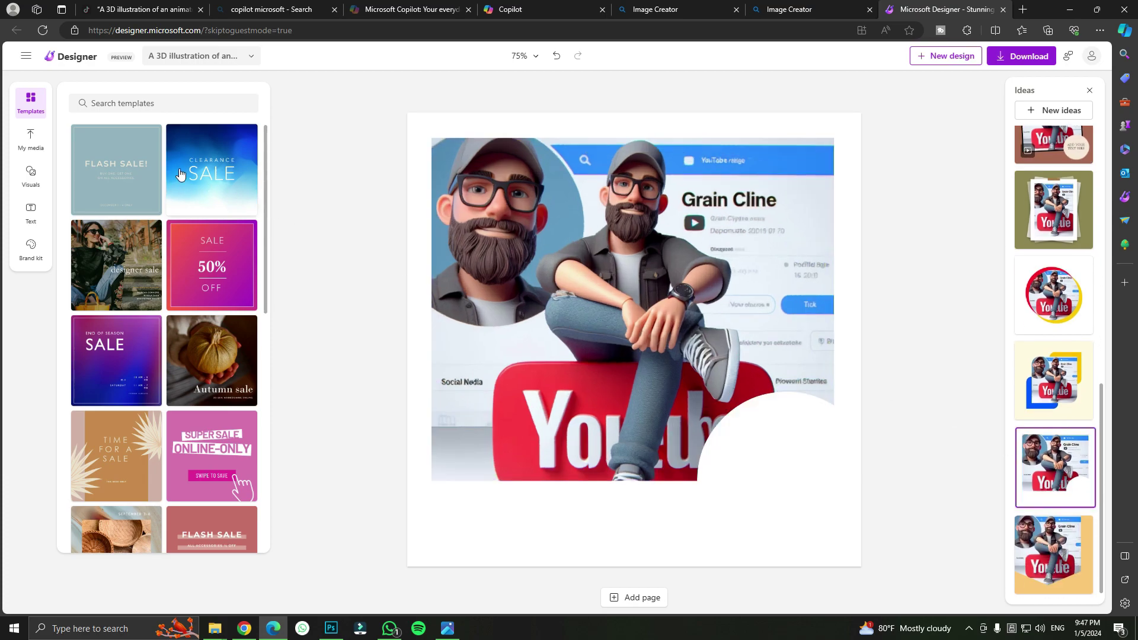
pyautogui.click(41, 153)
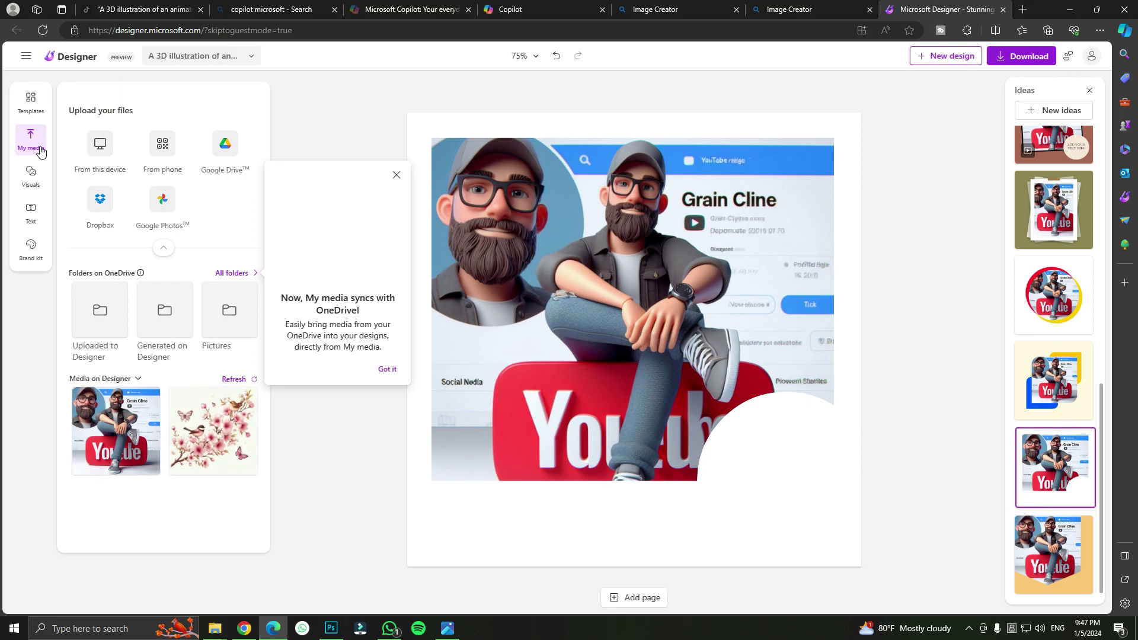
pyautogui.click(33, 185)
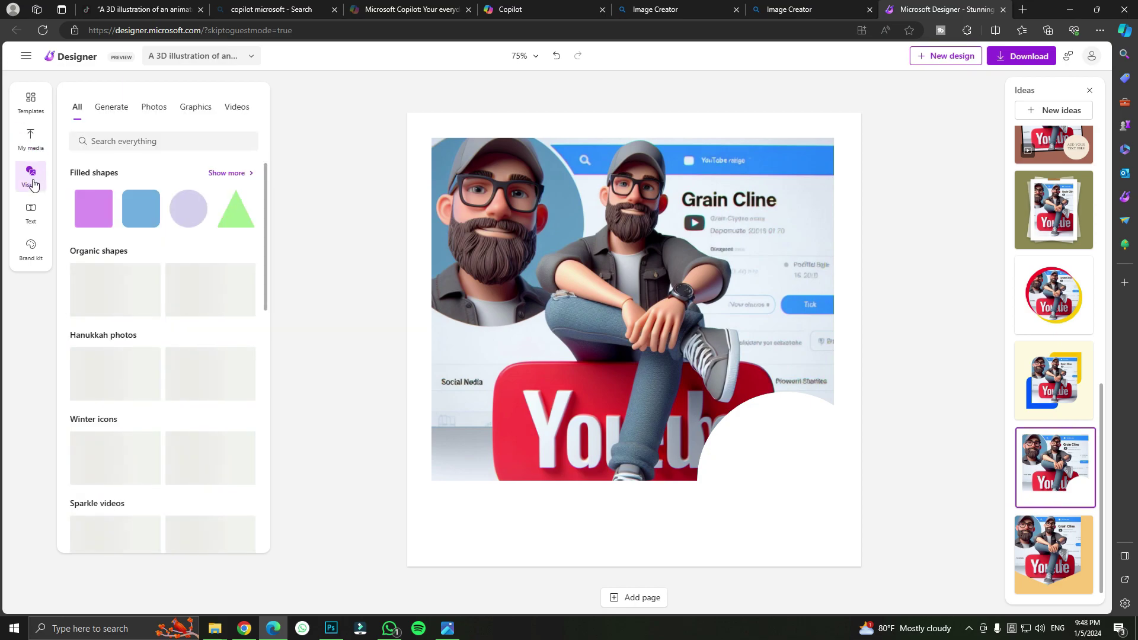
pyautogui.click(32, 249)
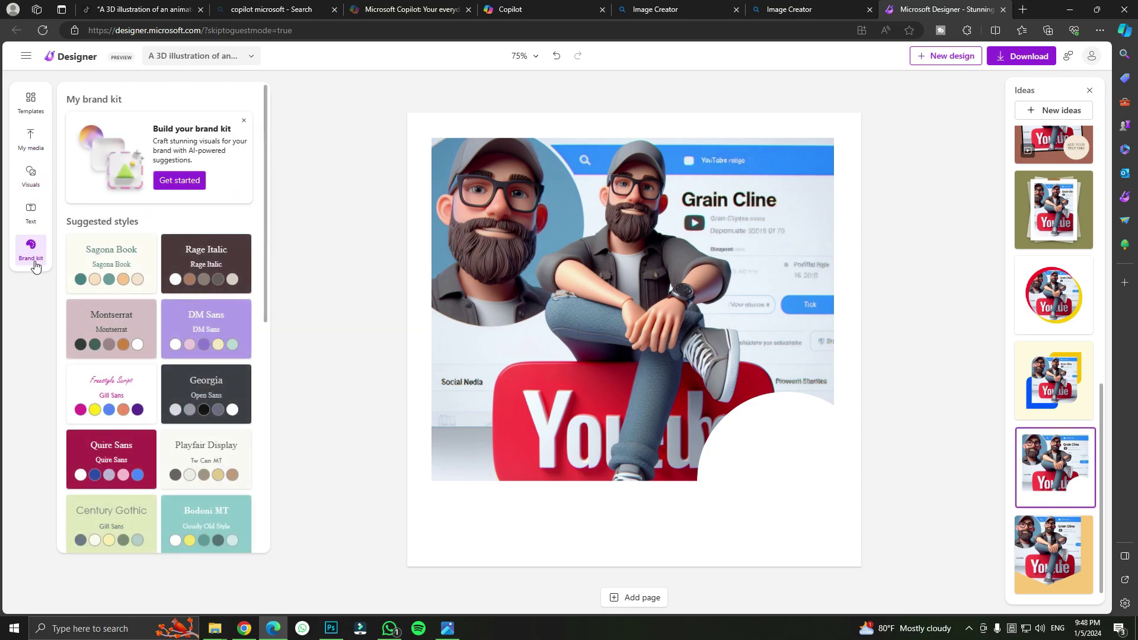
pyautogui.click(31, 102)
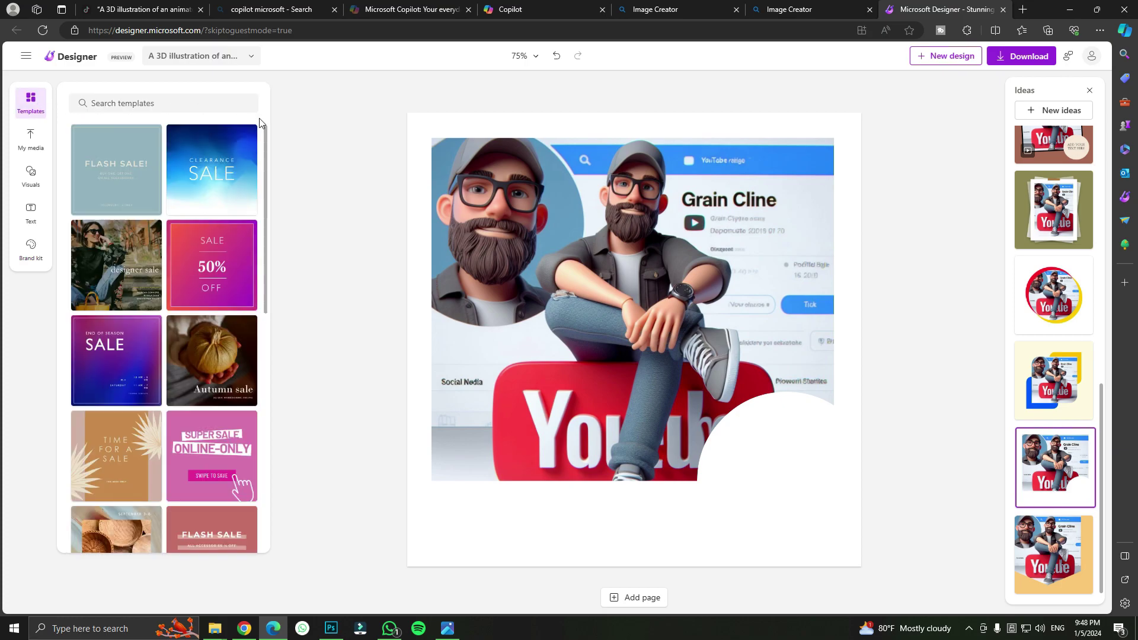
pyautogui.moveTo(262, 145)
pyautogui.mouseDown()
pyautogui.moveTo(265, 335)
pyautogui.moveTo(285, 108)
pyautogui.mouseUp()
pyautogui.click(469, 222)
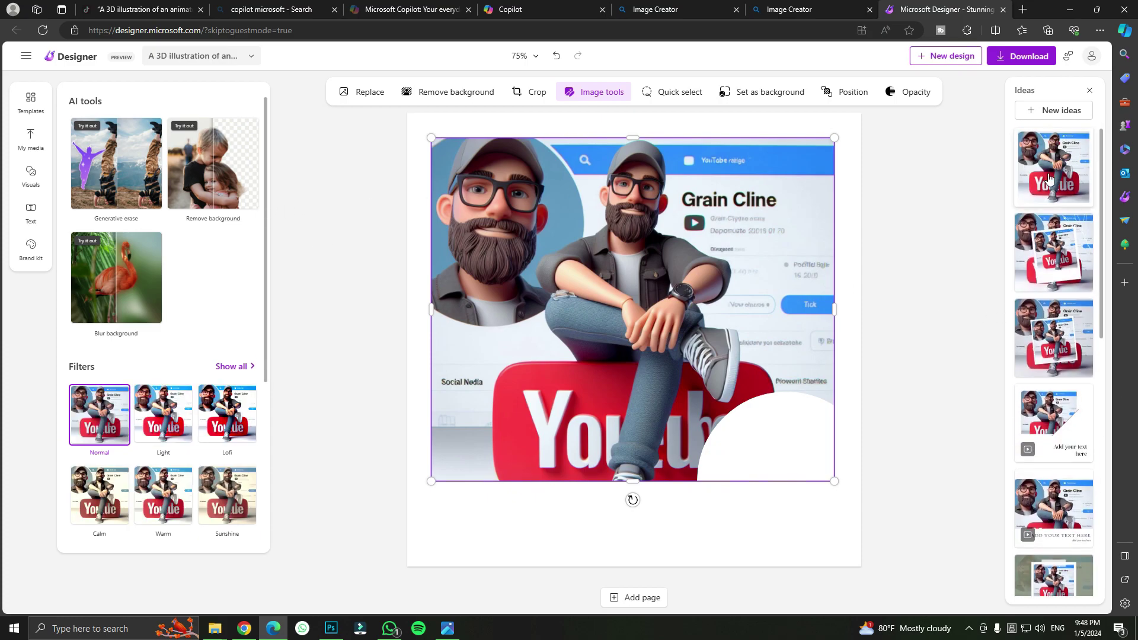
# Step: Apply the tilted framed-photo layout, inspect the inner photo's filters, then return to Copilot
pyautogui.click(1049, 179)
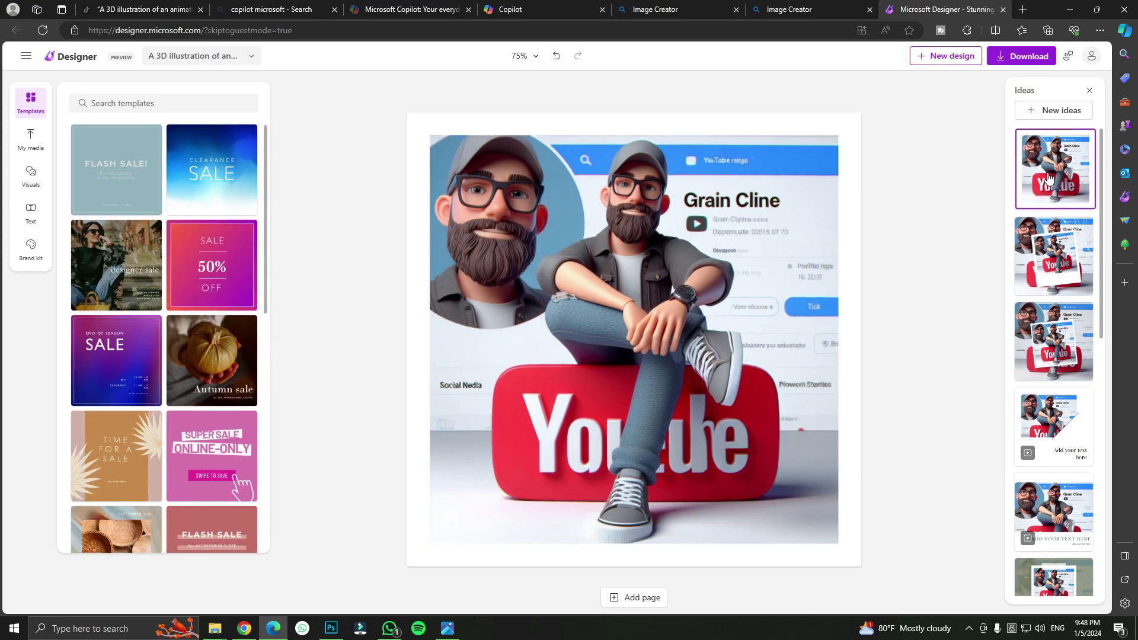
pyautogui.click(613, 209)
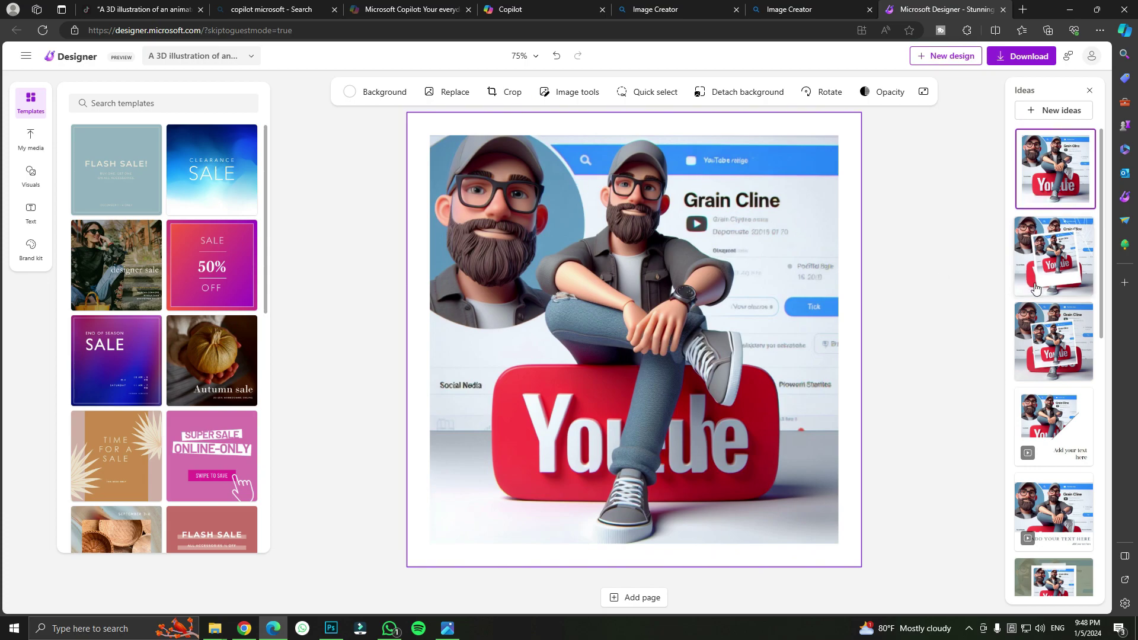
pyautogui.click(1049, 259)
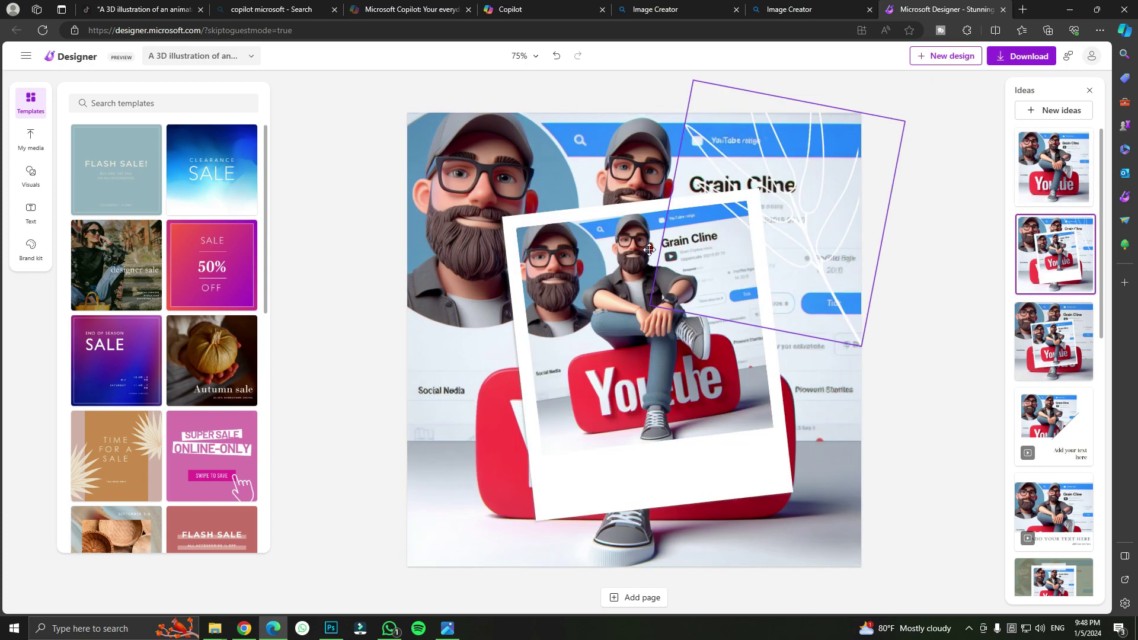
pyautogui.click(582, 248)
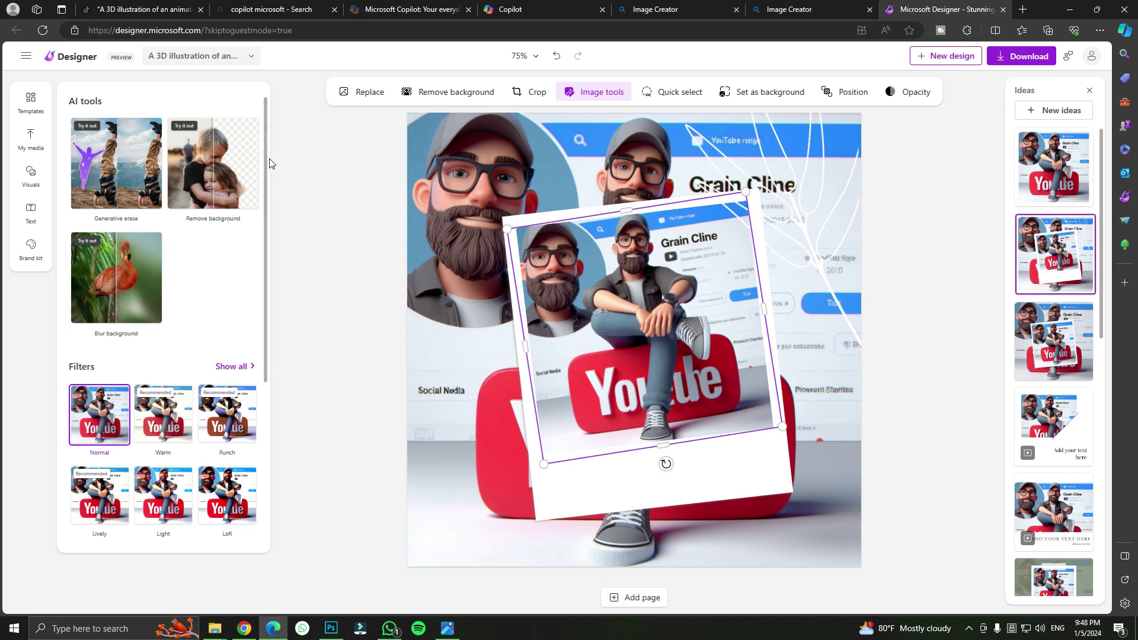
pyautogui.scroll(-1, 267, 169)
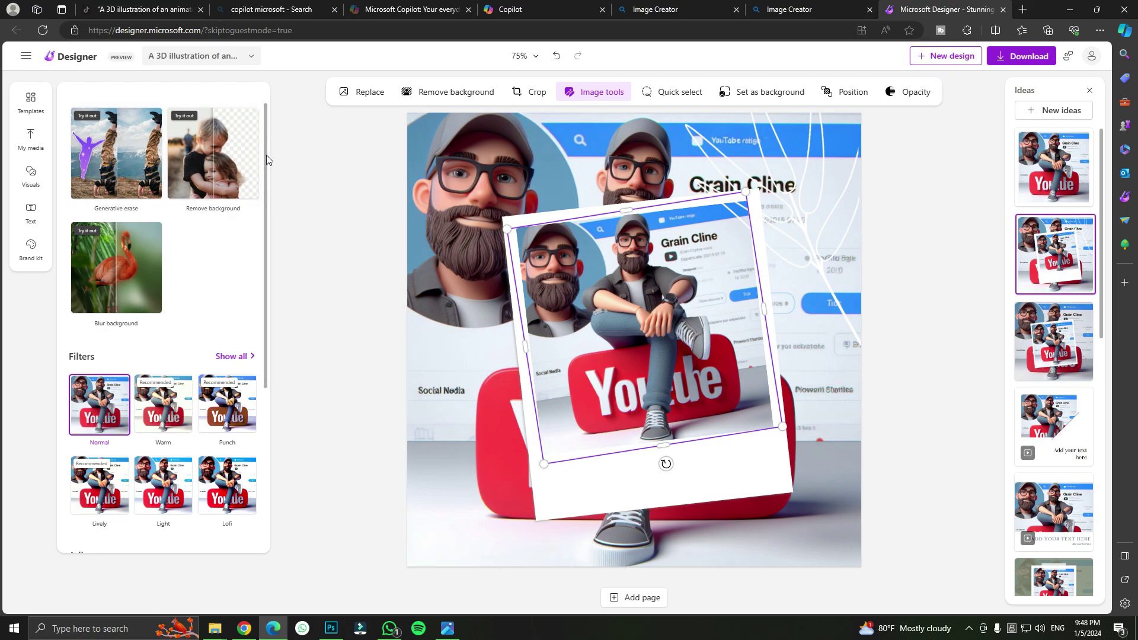
pyautogui.moveTo(267, 155); pyautogui.dragTo(261, 305)
pyautogui.scroll(-1, 261, 305)
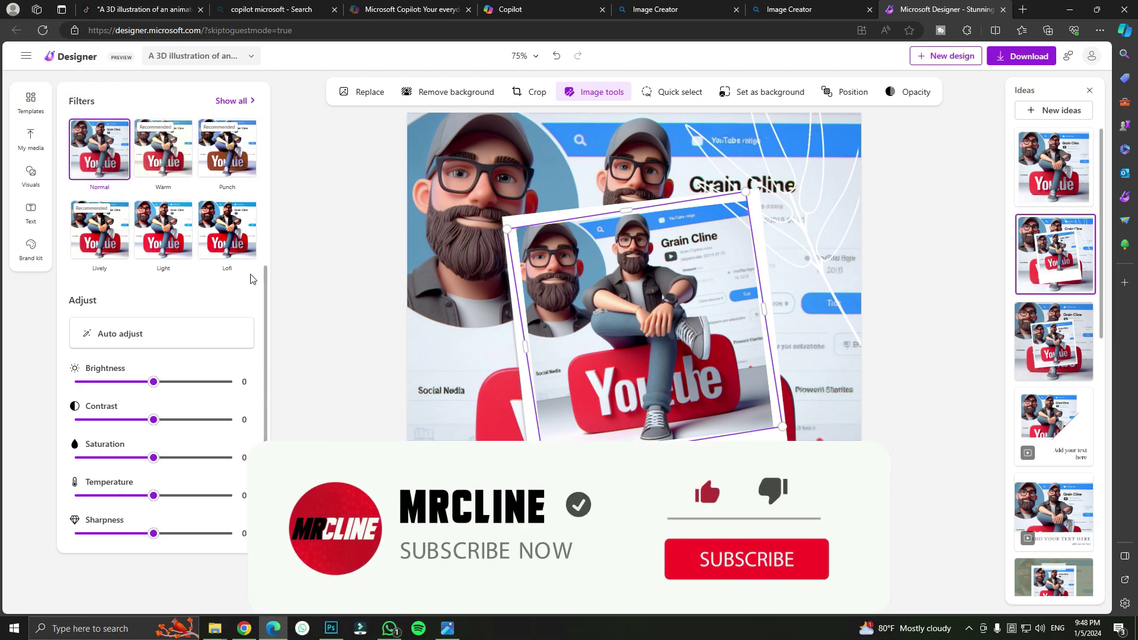
pyautogui.moveTo(266, 267); pyautogui.dragTo(275, 112)
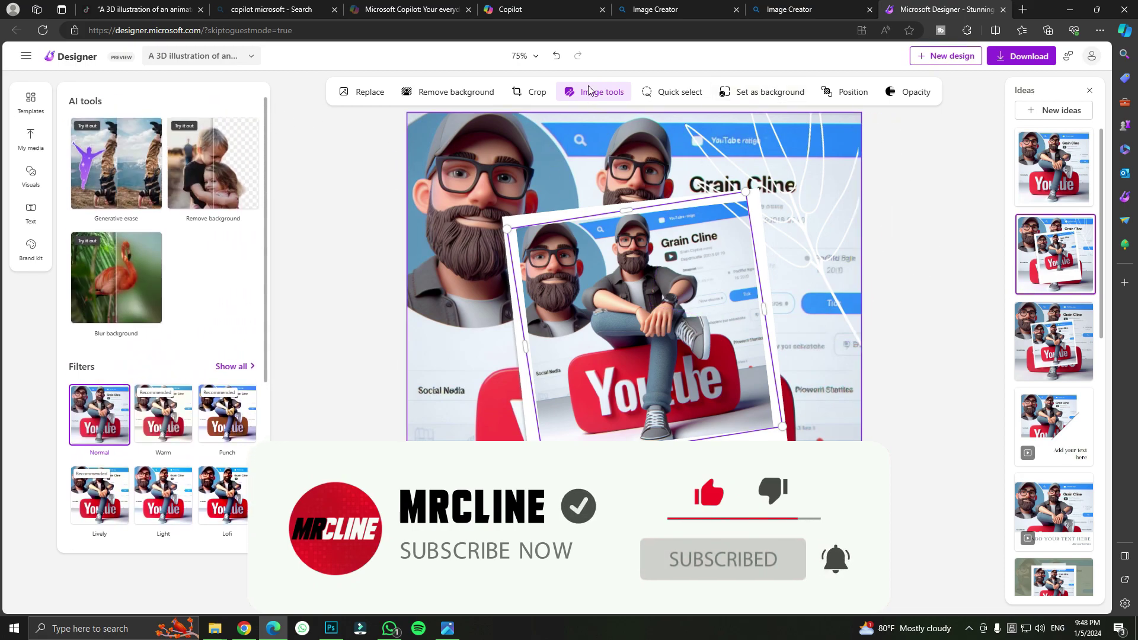
pyautogui.click(525, 9)
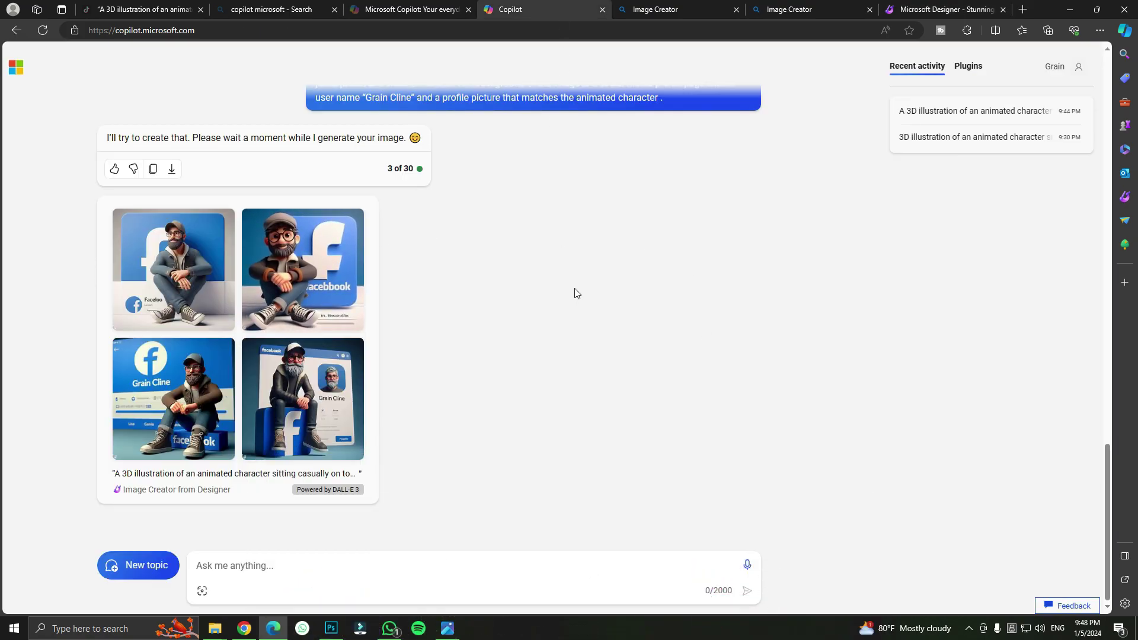